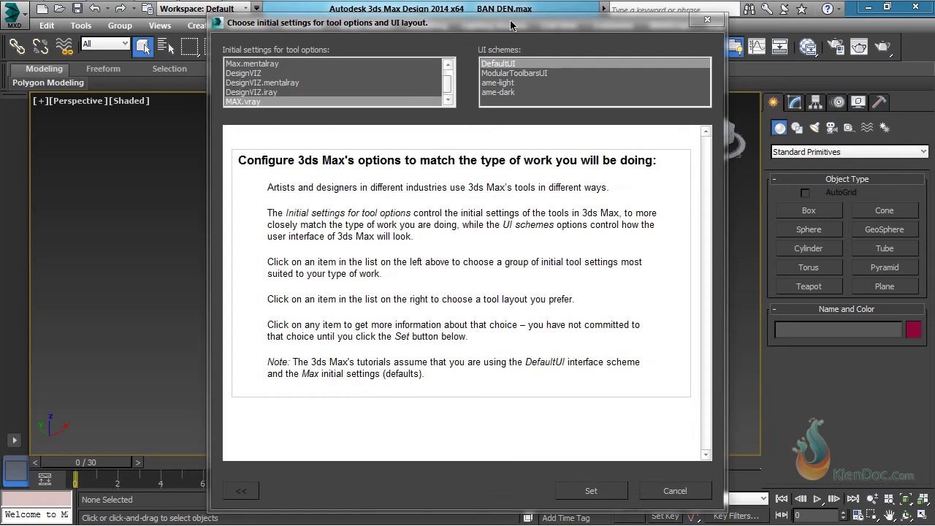
Step: Compare the ModularToolbarsUI, ame-light and ame-dark schemes, and apply ame-light with the MAX.vray tool settings
left_click_drag(509, 29, 496, 18)
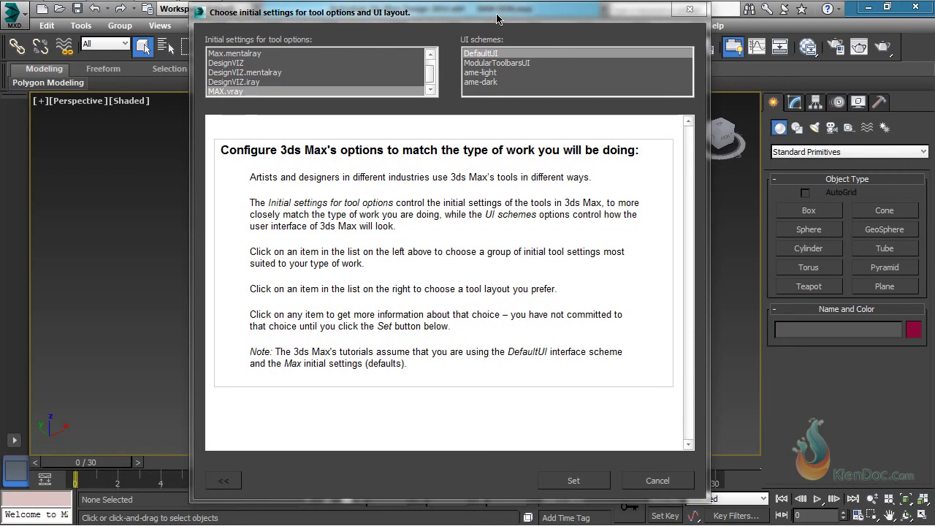
left_click(499, 64)
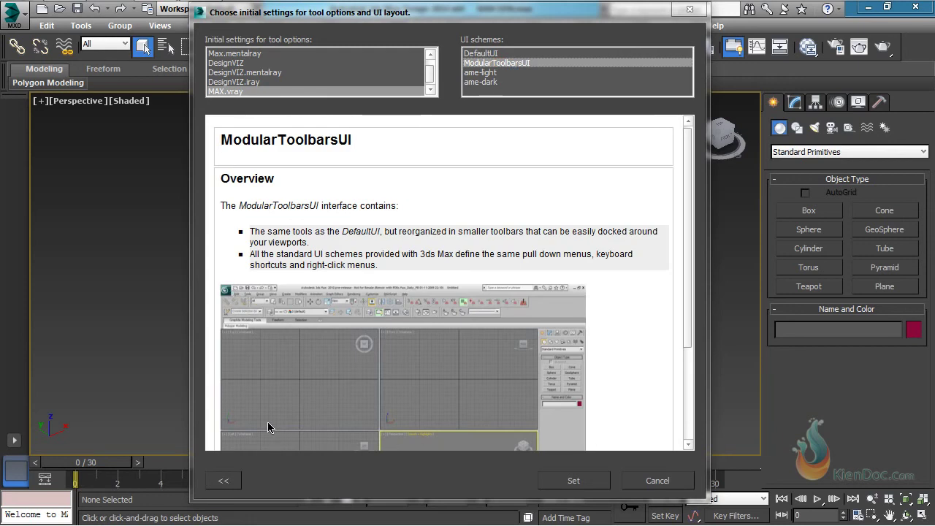
left_click(484, 74)
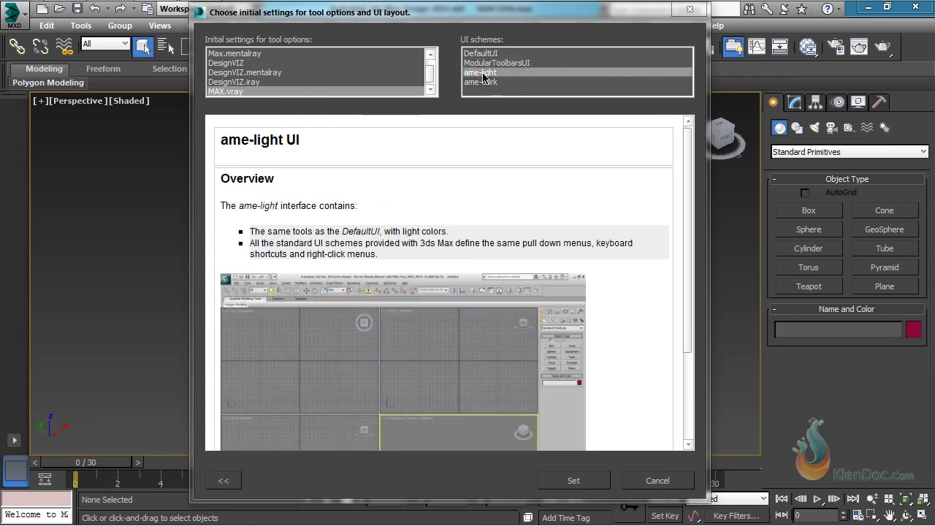
left_click(479, 83)
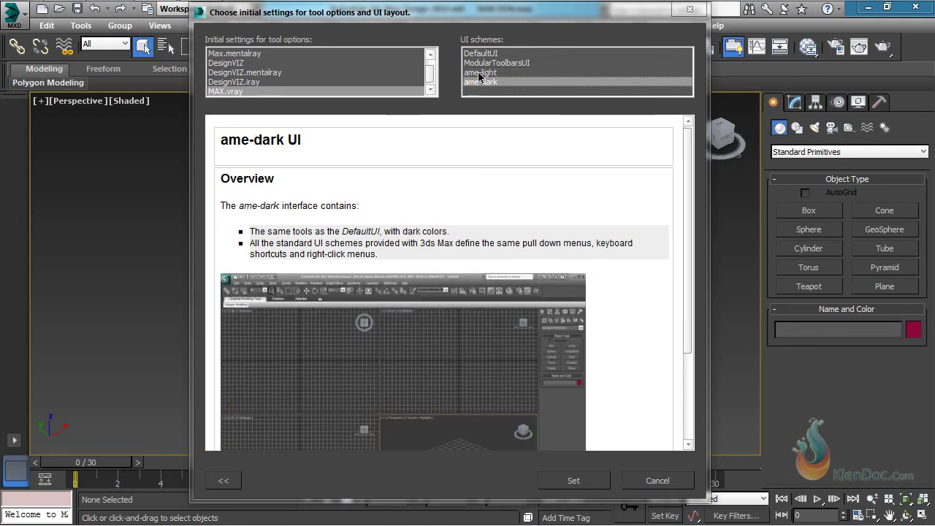
left_click(478, 73)
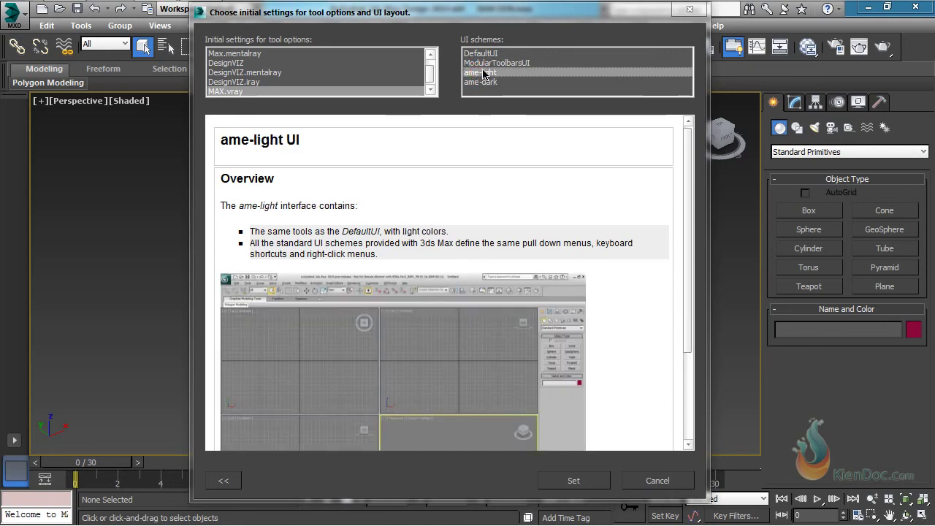
left_click(576, 482)
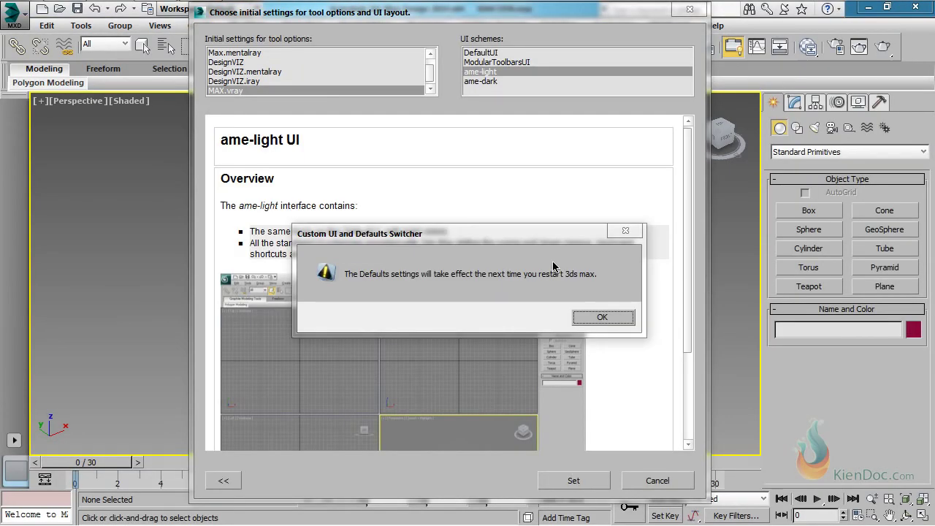
left_click_drag(493, 234, 482, 211)
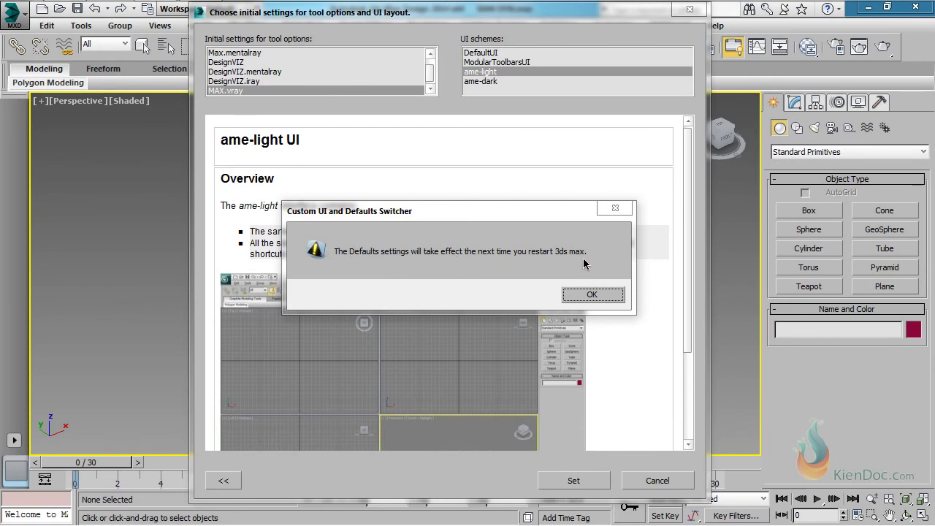
left_click(591, 296)
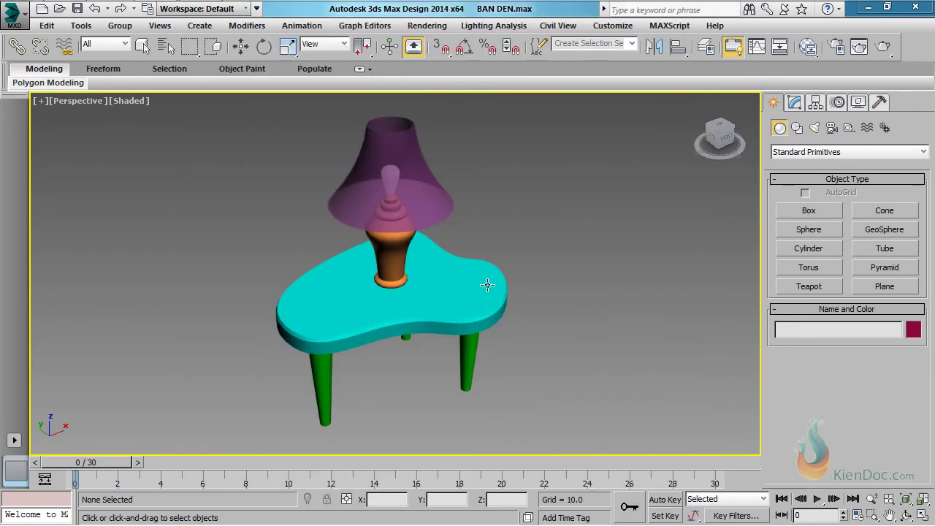
Step: Apply the ame-dark UI scheme together with the MAX.vray initial tool settings
left_click(47, 83)
left_click(614, 26)
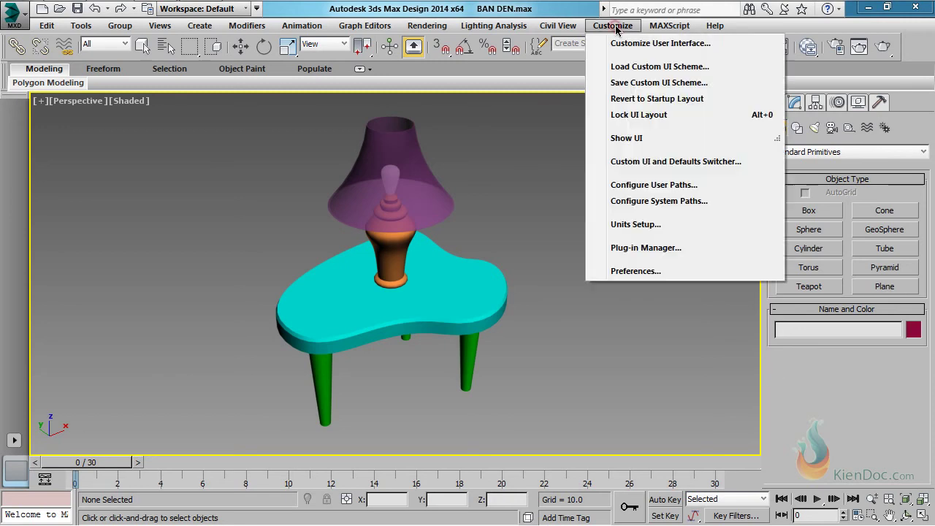
left_click(639, 162)
left_click(499, 93)
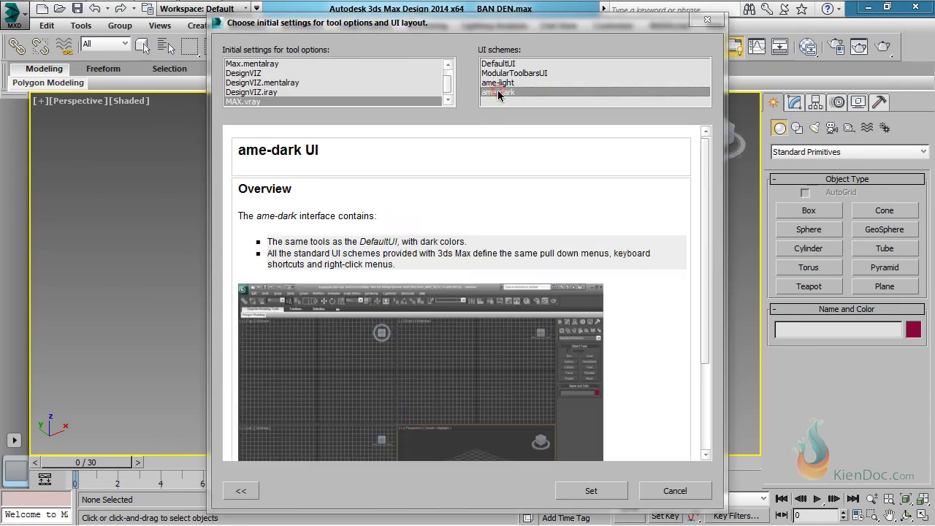
left_click(590, 490)
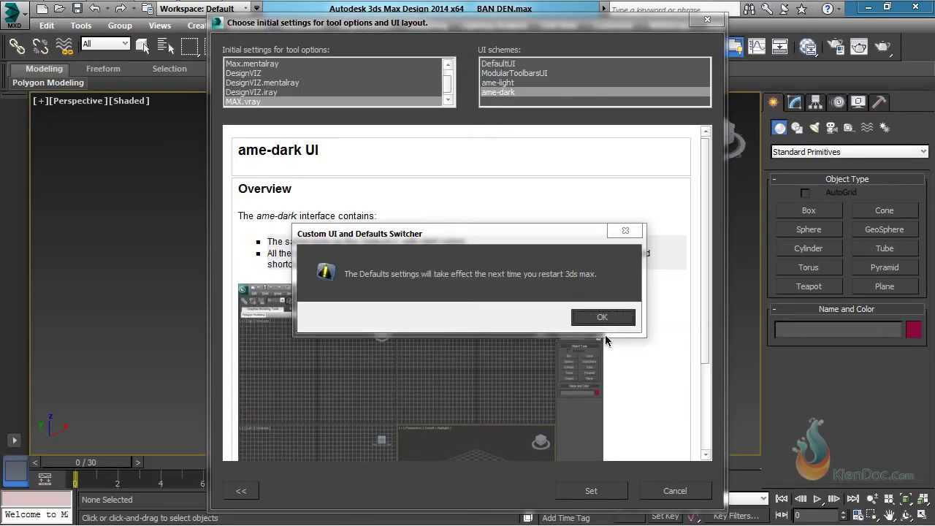
left_click(603, 319)
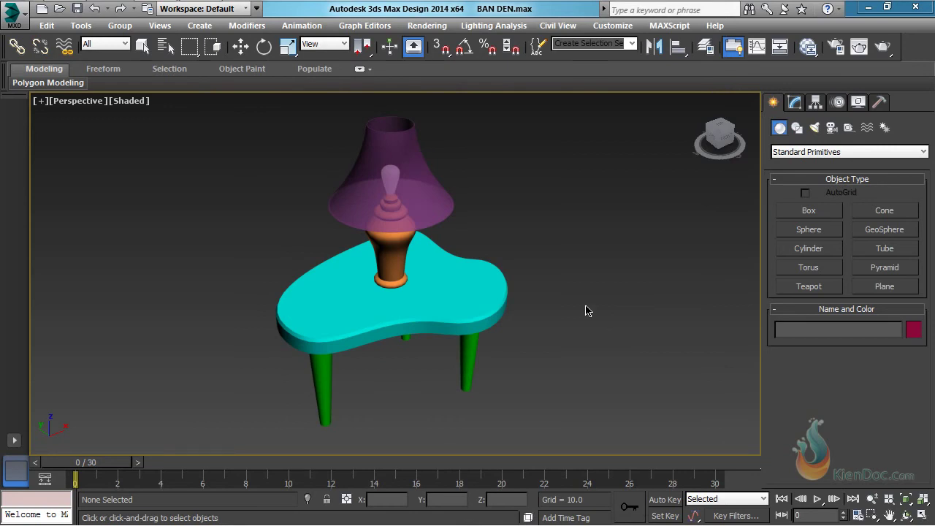
Step: Set the system unit scale so that 1 unit equals 1.0 millimeters
left_click(612, 28)
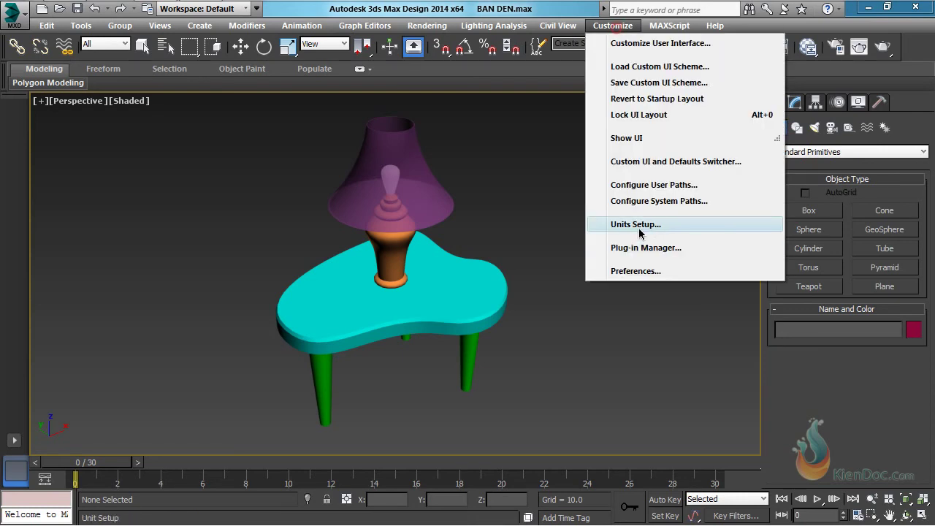
left_click(649, 227)
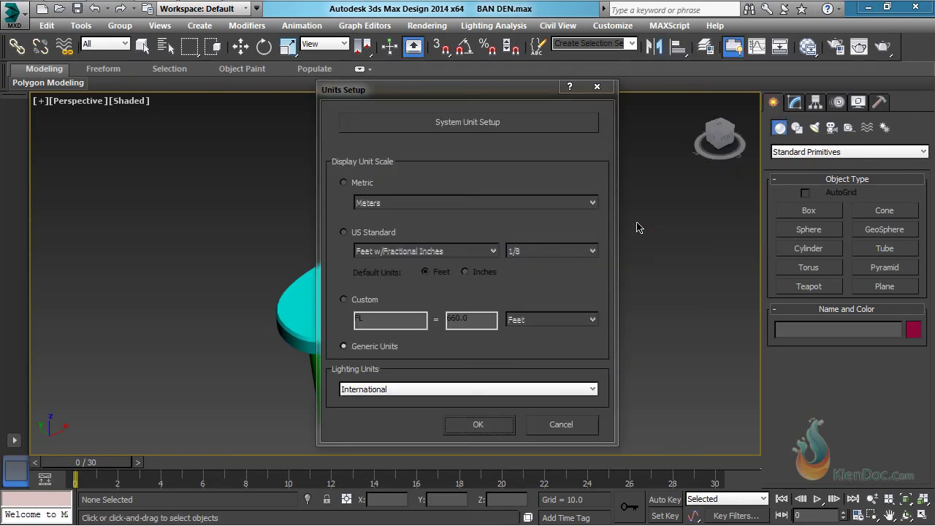
left_click_drag(474, 95, 616, 110)
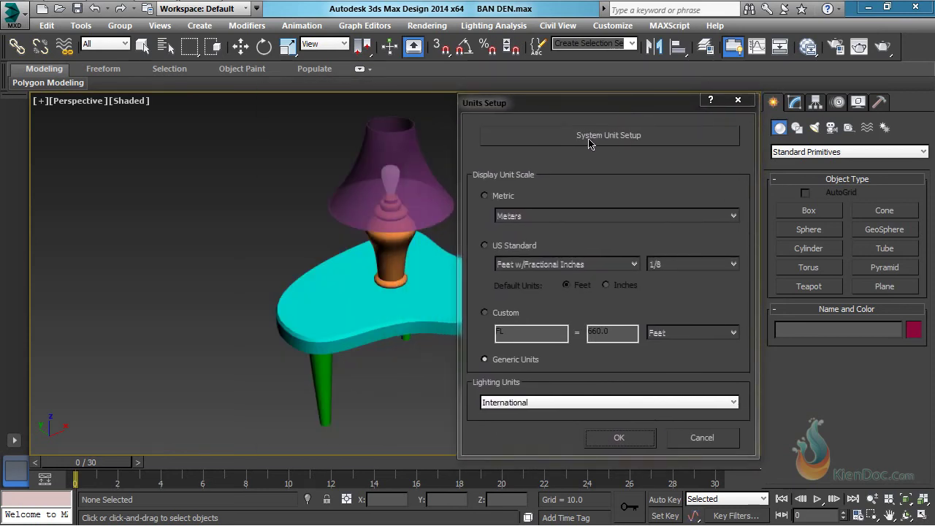
left_click(618, 139)
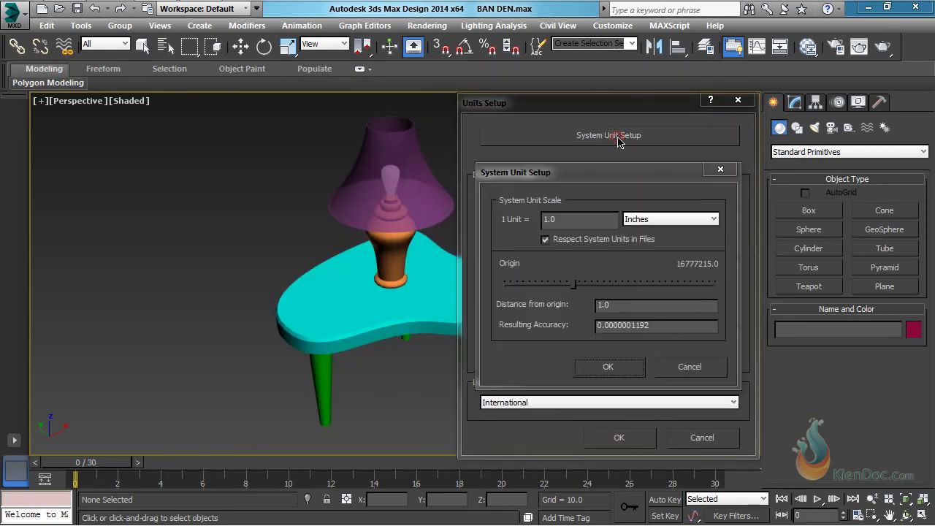
left_click(670, 219)
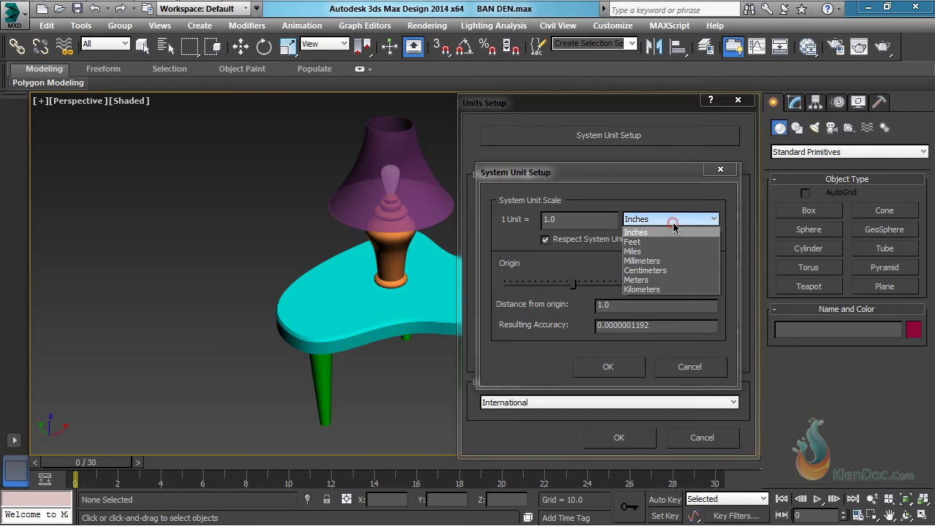
left_click(657, 261)
left_click(608, 367)
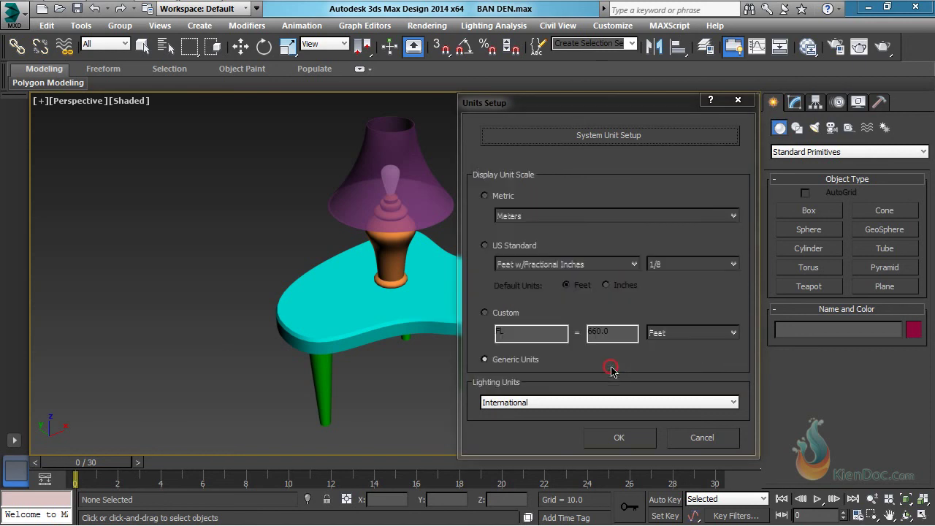
Step: Set the display unit scale to Metric in millimeters and accept the units setup
left_click(485, 196)
left_click(562, 216)
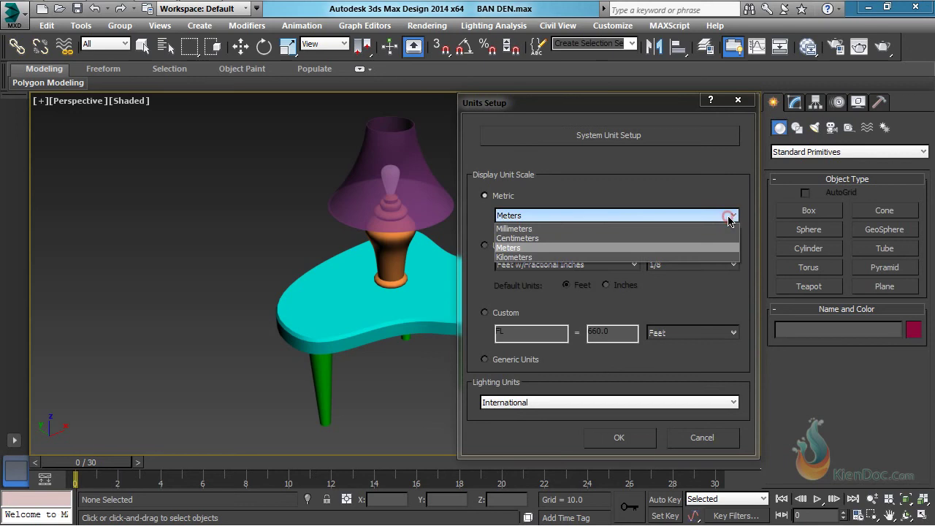
left_click(544, 229)
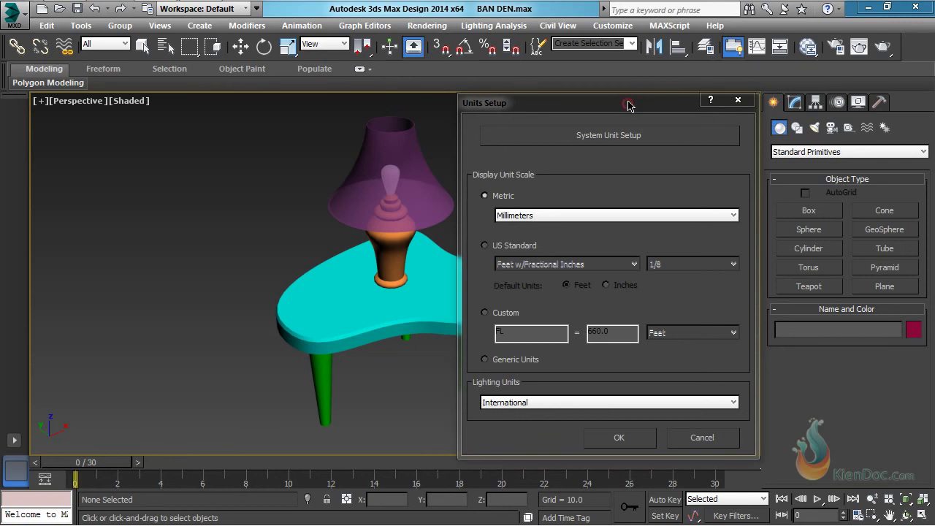
left_click_drag(629, 108, 628, 104)
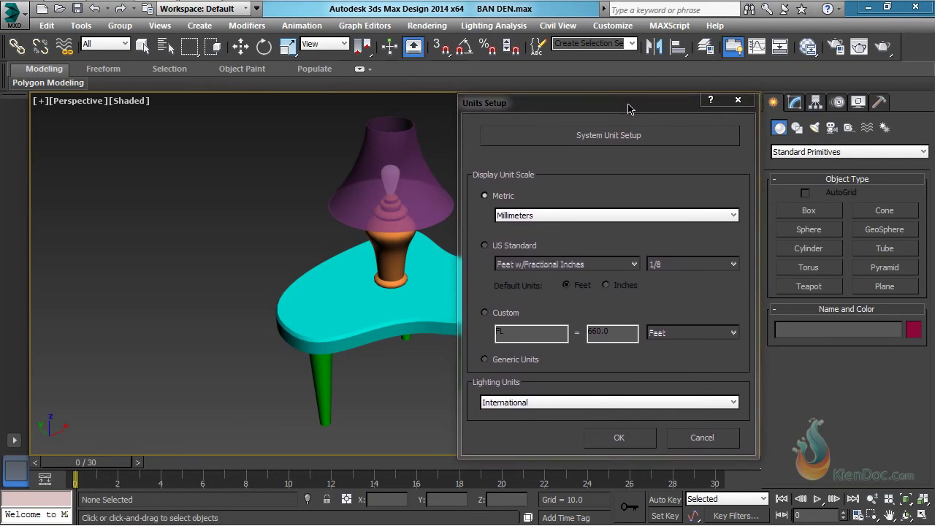
left_click(619, 438)
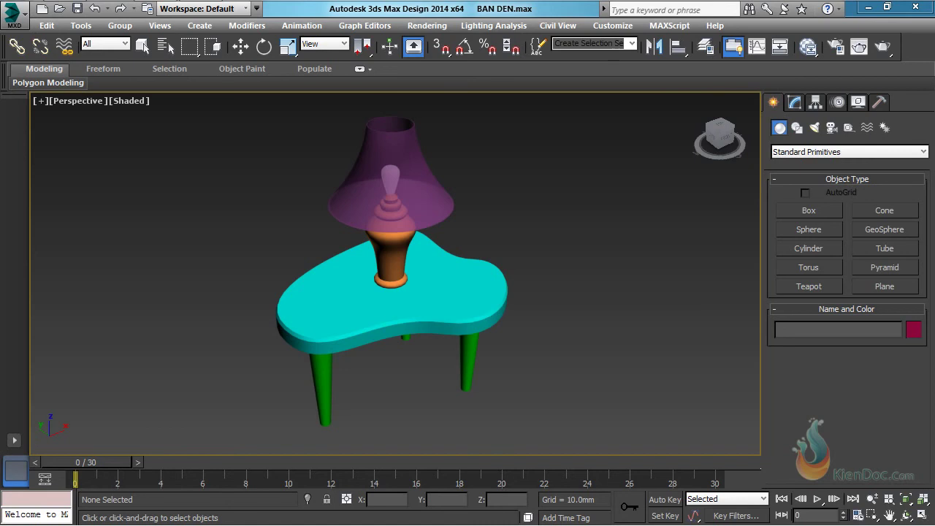
Step: Add a standard viewport layout with four equal views of the table lamp scene
left_click(14, 442)
left_click(14, 441)
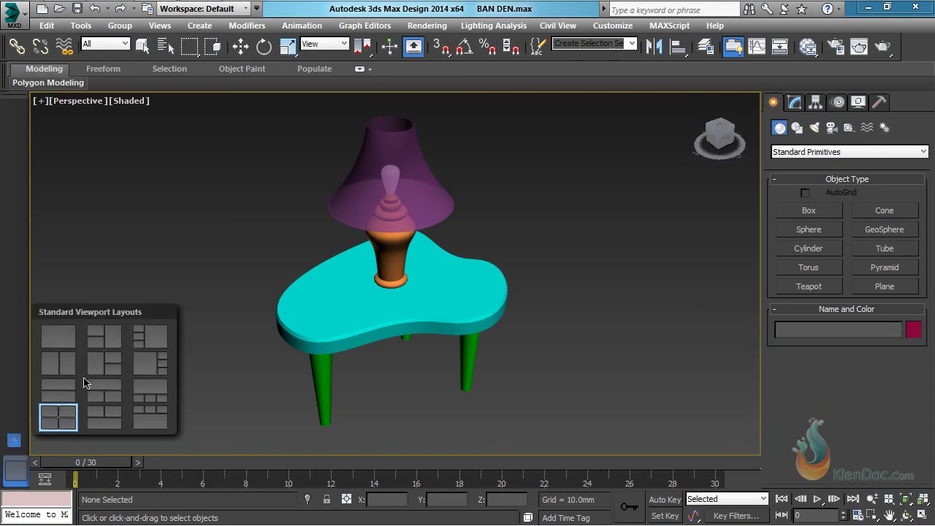
left_click(57, 417)
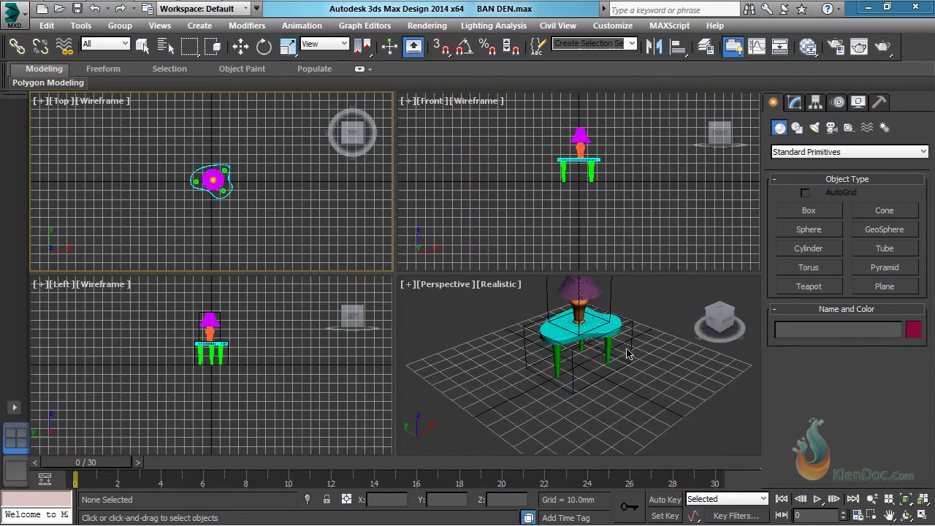
Step: Hide the grid in the Perspective, Front, Top and Left viewports
middle_click_drag(606, 332, 603, 358)
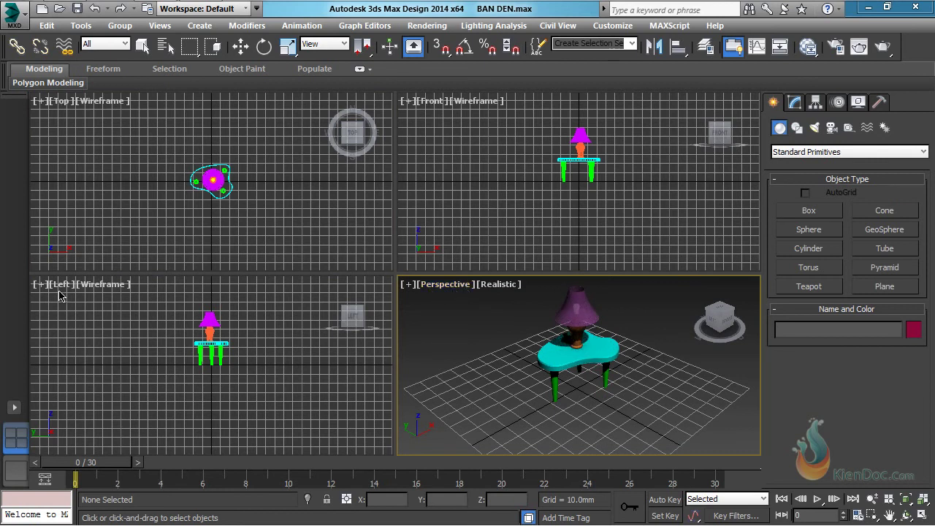
middle_click_drag(610, 352, 597, 360)
left_click(620, 383)
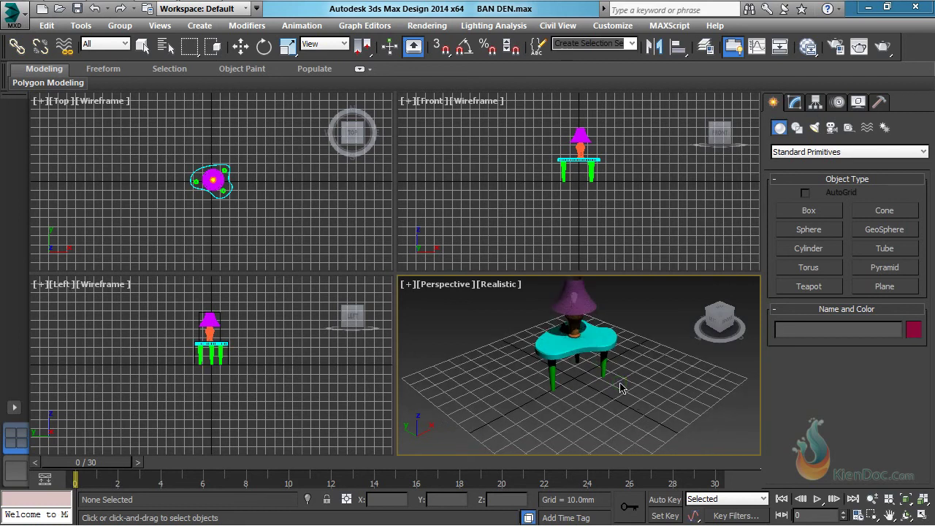
key("g")
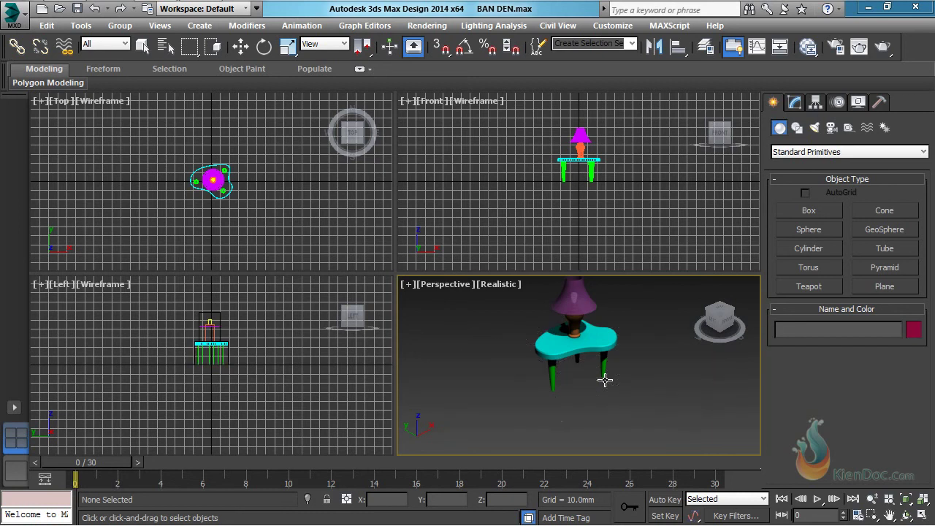
left_click(665, 203)
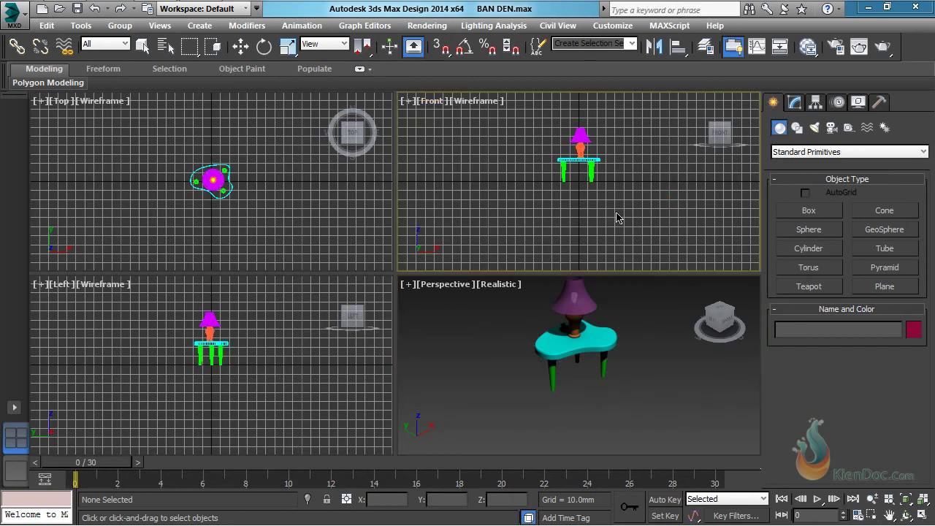
key("g")
left_click(294, 214)
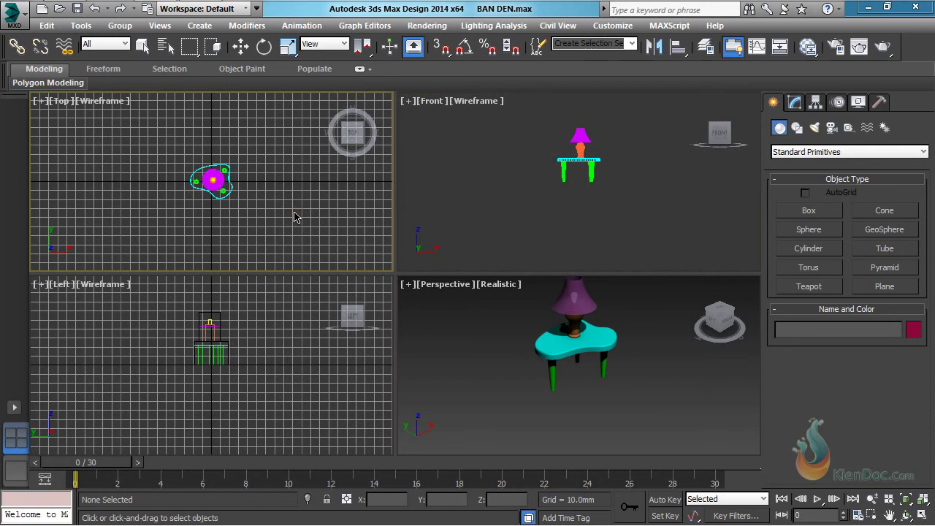
key("g")
left_click(262, 382)
key("g")
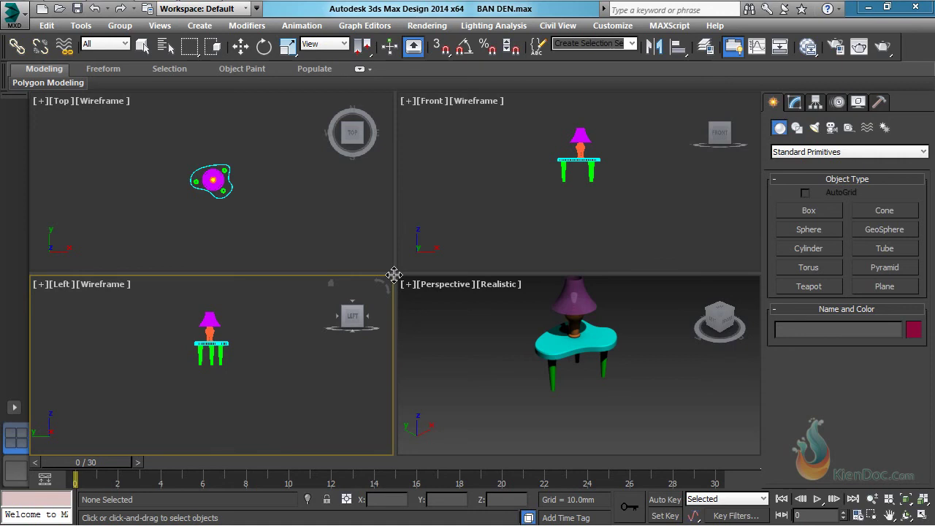
Step: Enlarge the Perspective viewport at the expense of the other three, and reset the layout to equal viewports
left_click_drag(394, 275, 168, 207)
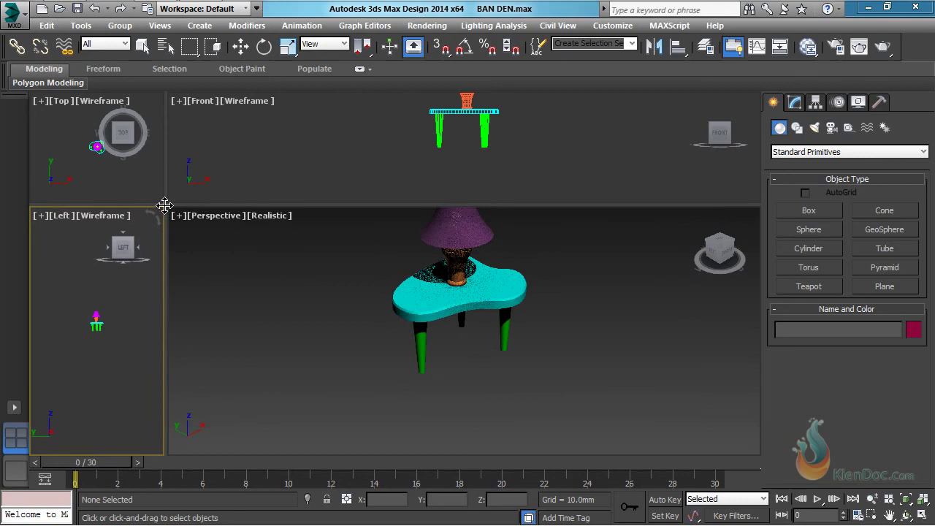
right_click(164, 203)
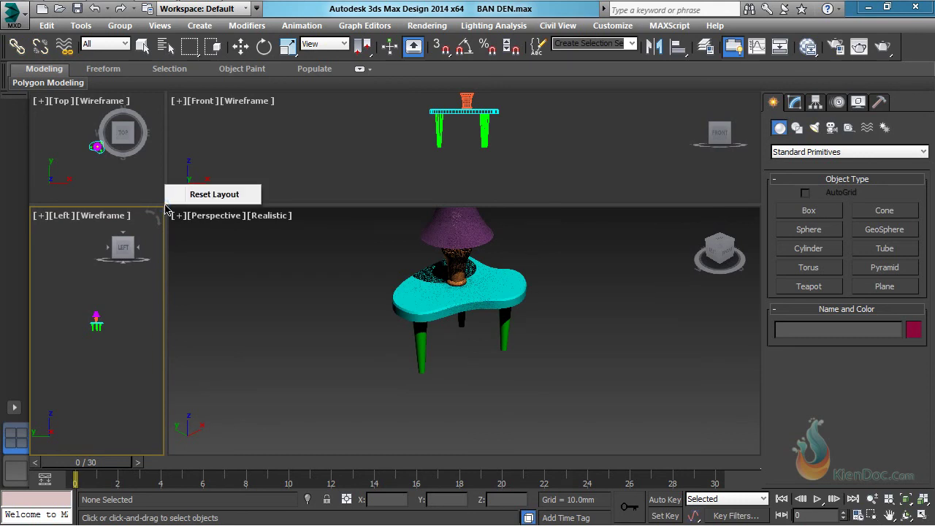
left_click(203, 195)
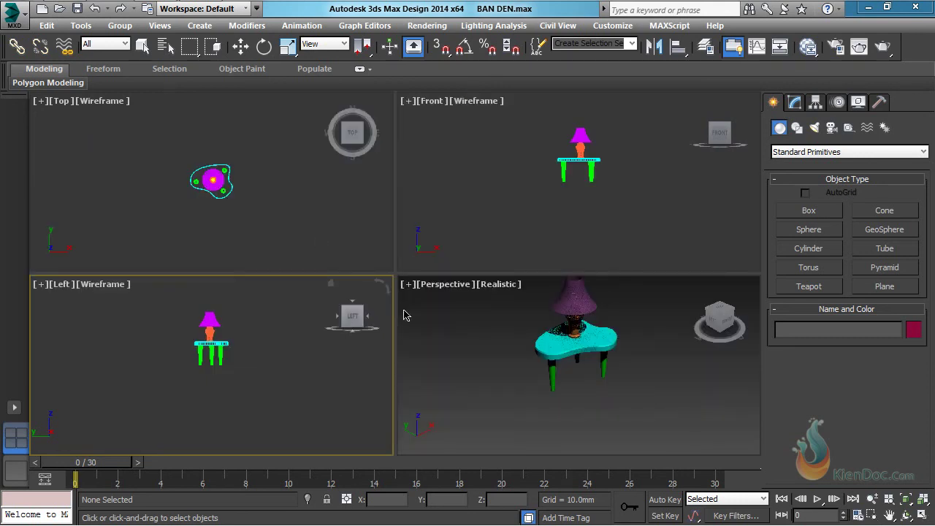
left_click(461, 393)
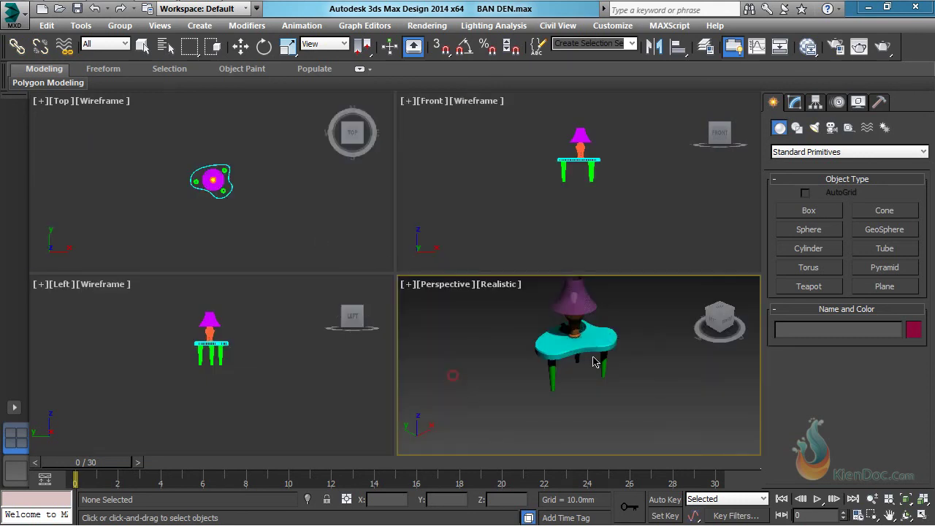
middle_click_drag(621, 362, 623, 392)
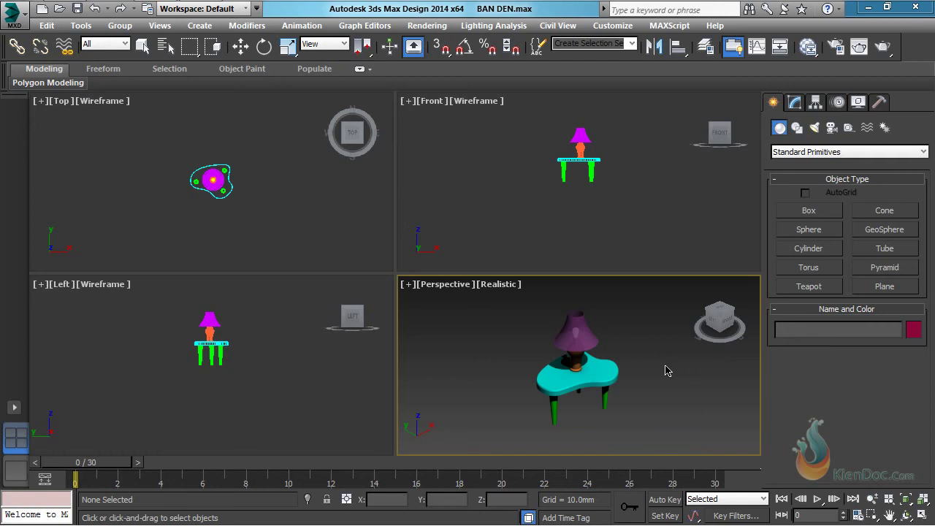
Step: Toggle the Perspective viewport between maximized and normal size, and switch to the single-view layout and back to the four-view one
left_click(925, 519)
left_click(925, 518)
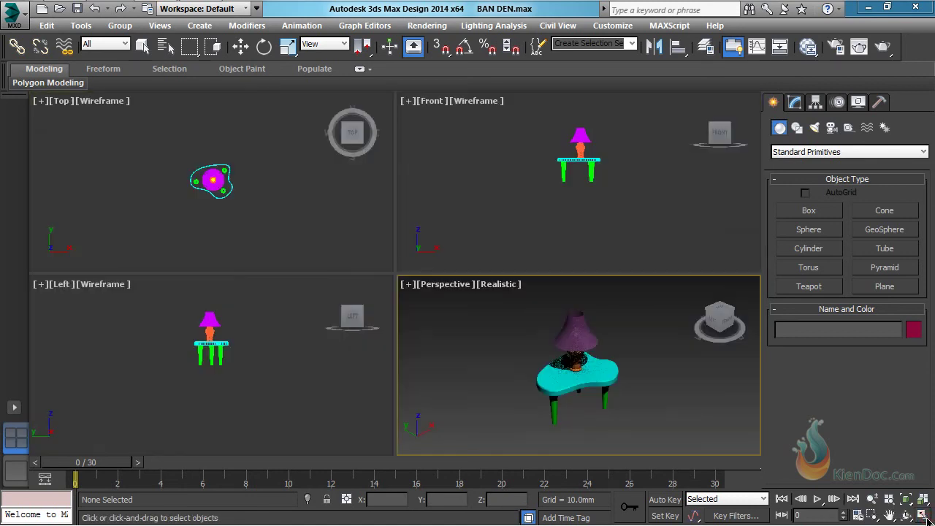
left_click(925, 519)
left_click(925, 519)
left_click(17, 472)
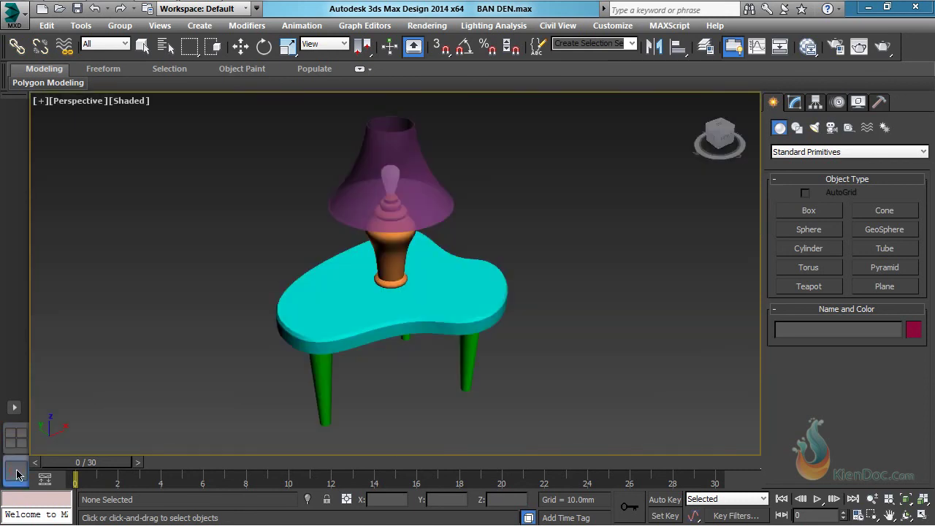
left_click(16, 439)
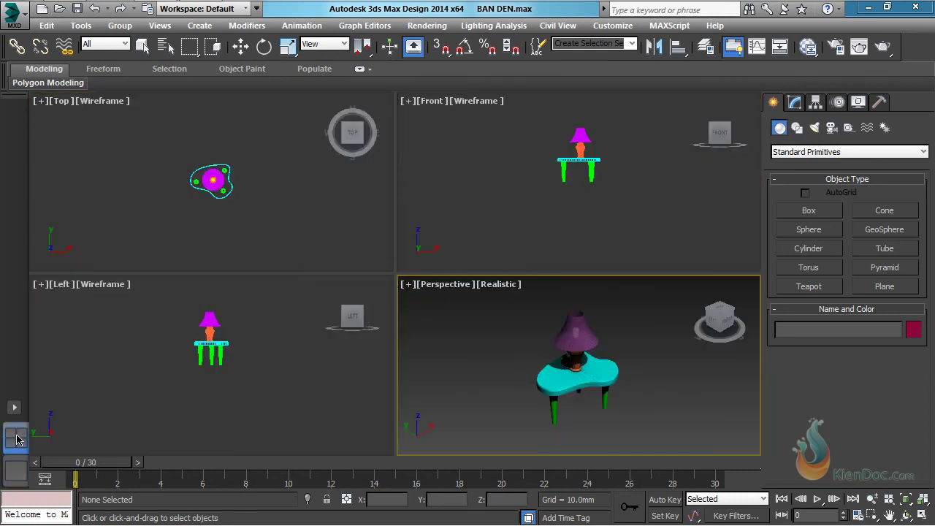
Step: Add a layout with Top and Front views stacked beside a tall Left view, and hide the grid in all three viewports
left_click(13, 406)
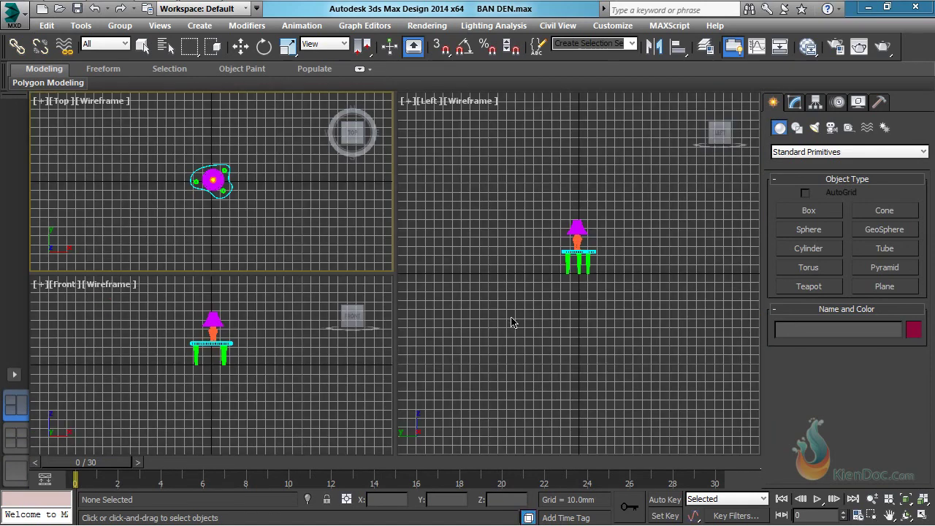
left_click(496, 250)
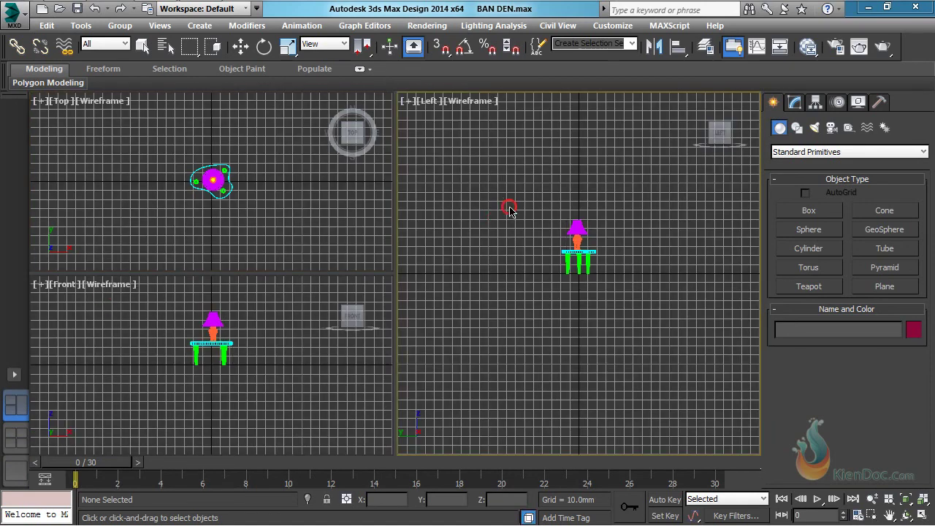
key("g")
left_click(284, 229)
key("g")
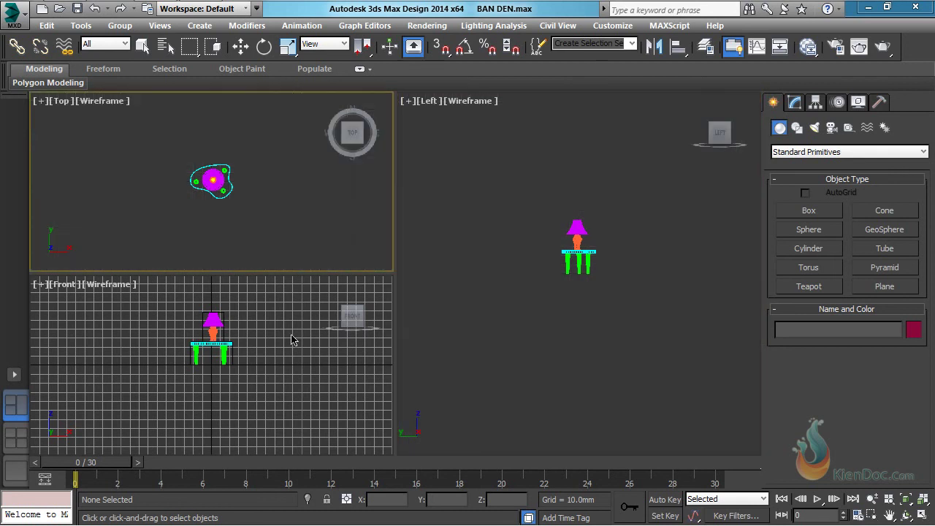
left_click(291, 338)
key("g")
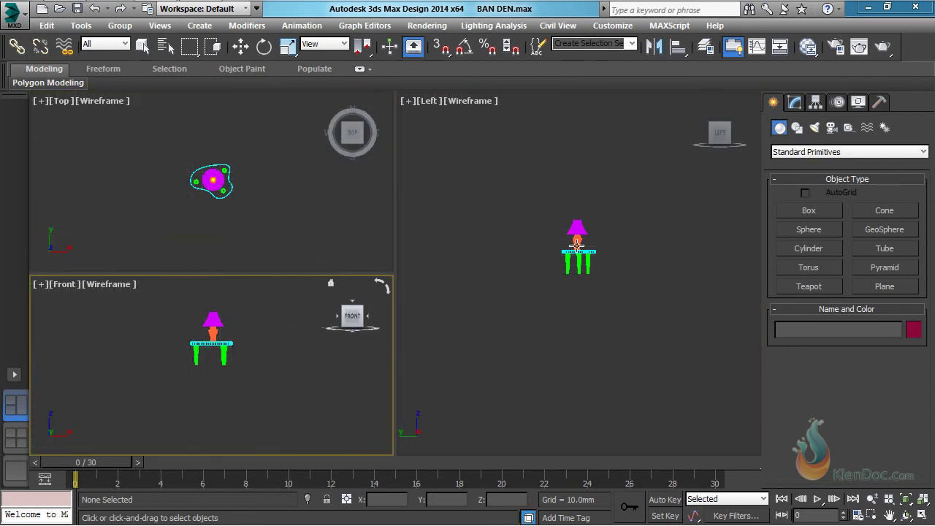
Step: Enlarge the lamp in the Left viewport and open the layout settings of the viewport configuration
scroll(578, 241, "up", 3)
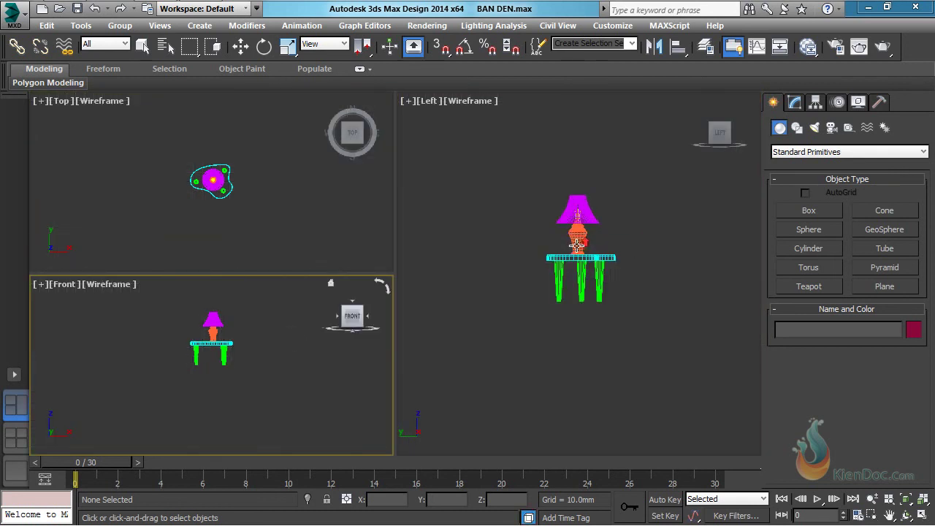
left_click(429, 103)
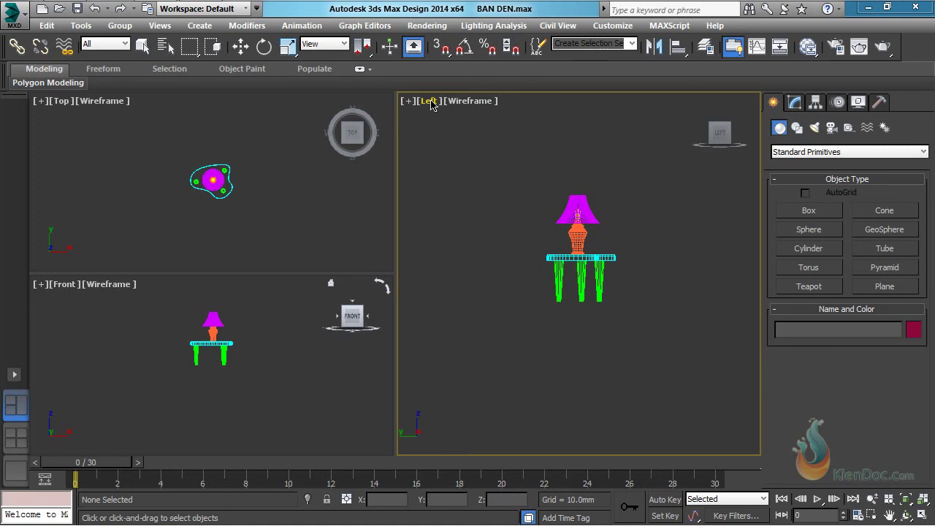
scroll(584, 248, "up", 6)
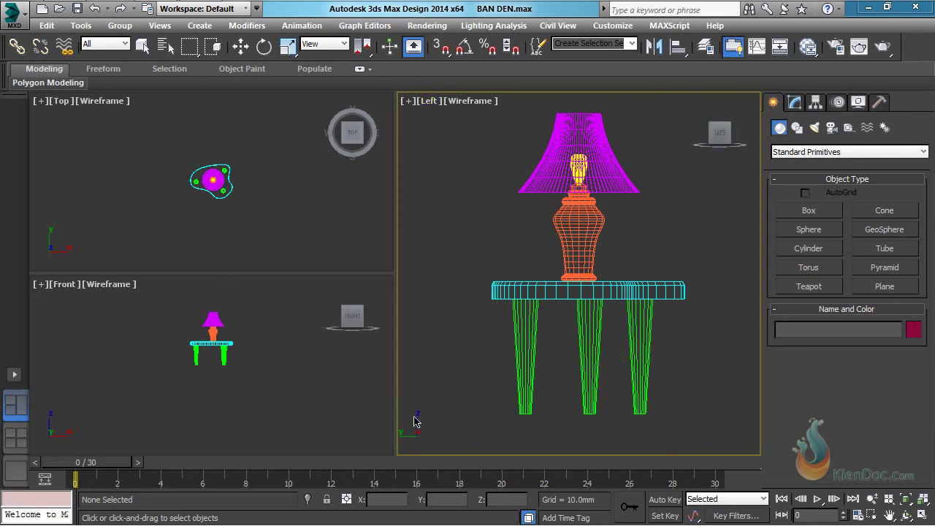
left_click(407, 100)
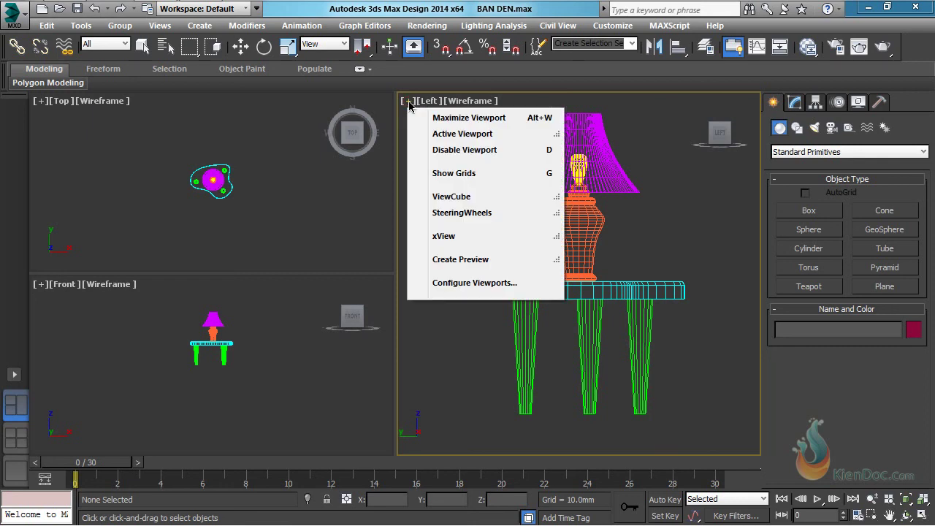
left_click(474, 282)
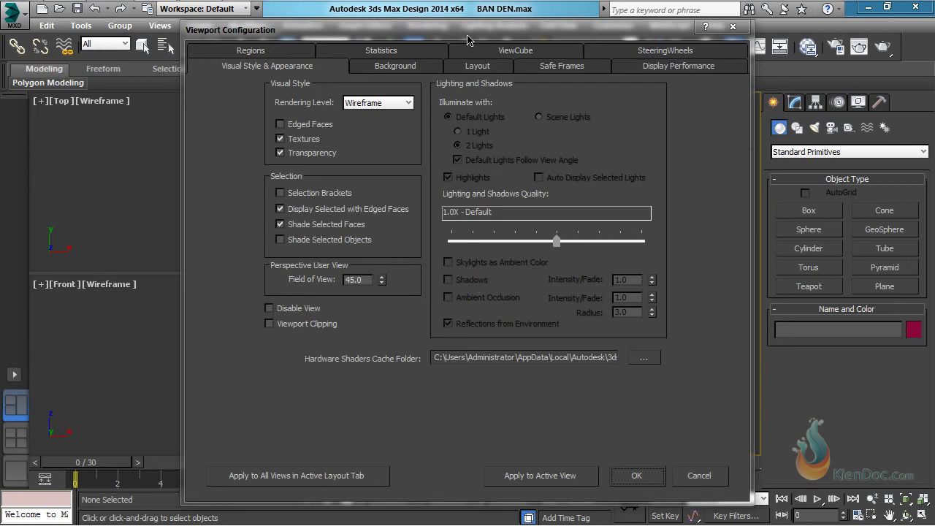
left_click(477, 65)
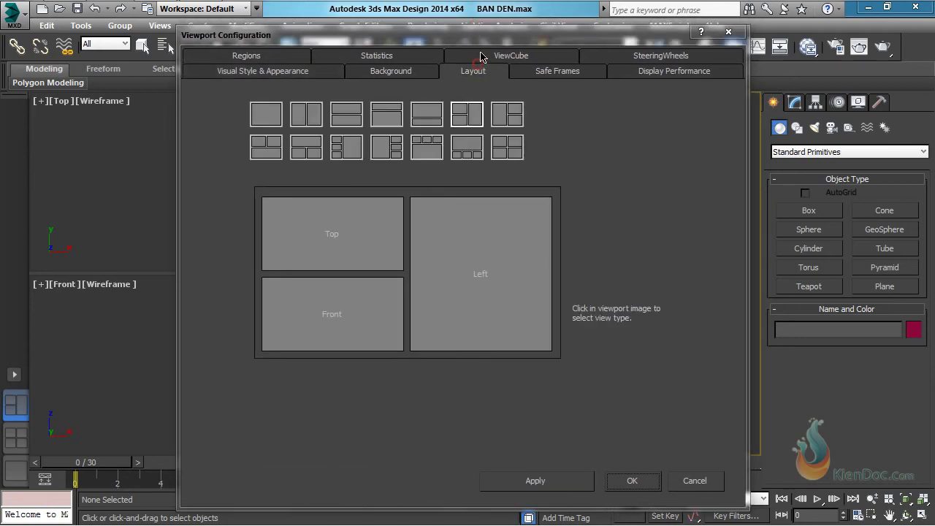
Step: Preview single, two-view and four-view arrangements, and apply the one with three small views above one large view
left_click_drag(496, 34, 375, 53)
left_click(168, 137)
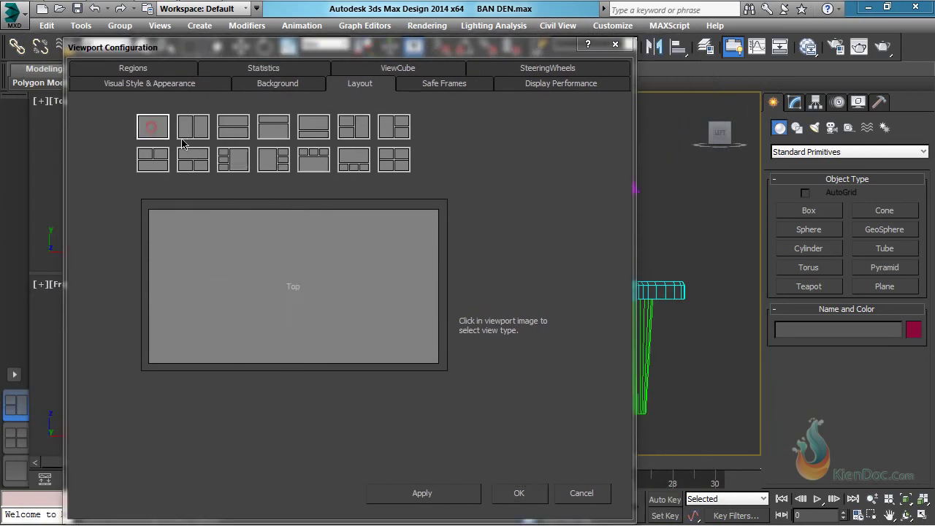
left_click(186, 131)
left_click(389, 162)
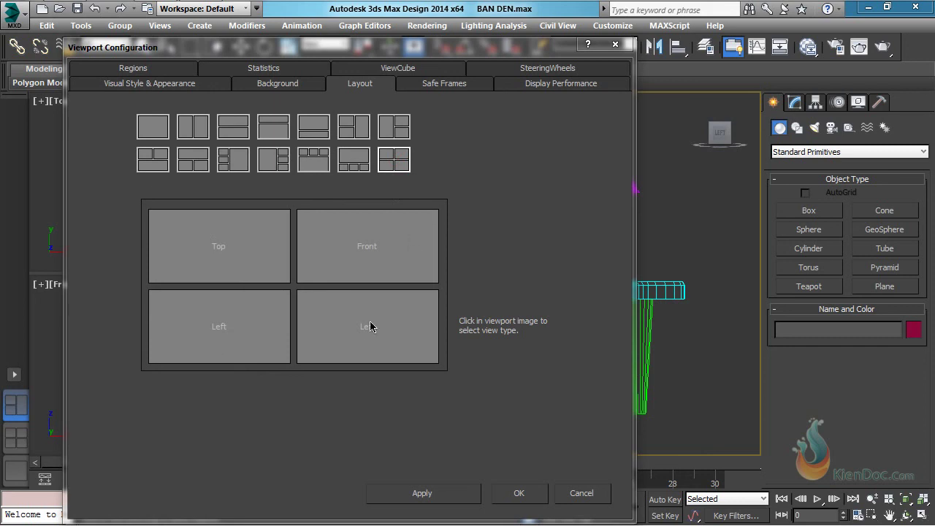
left_click_drag(457, 59, 495, 52)
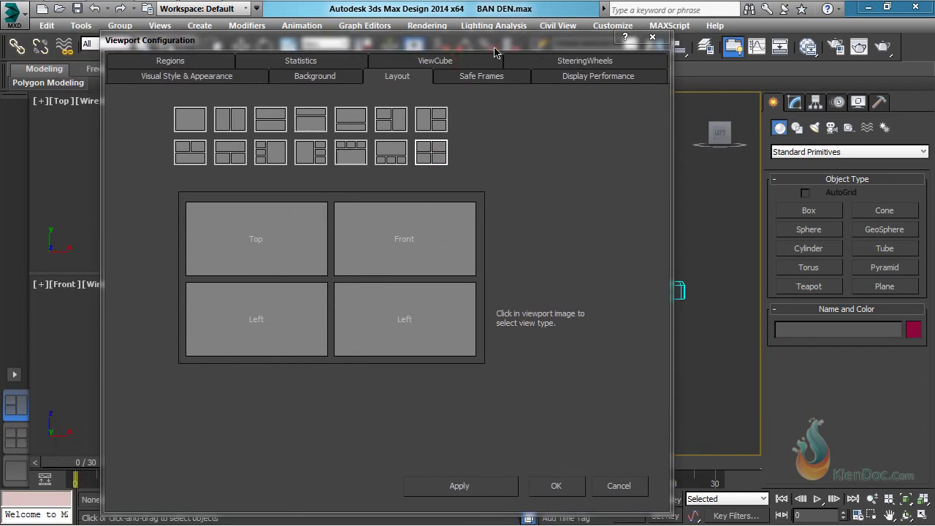
left_click(357, 160)
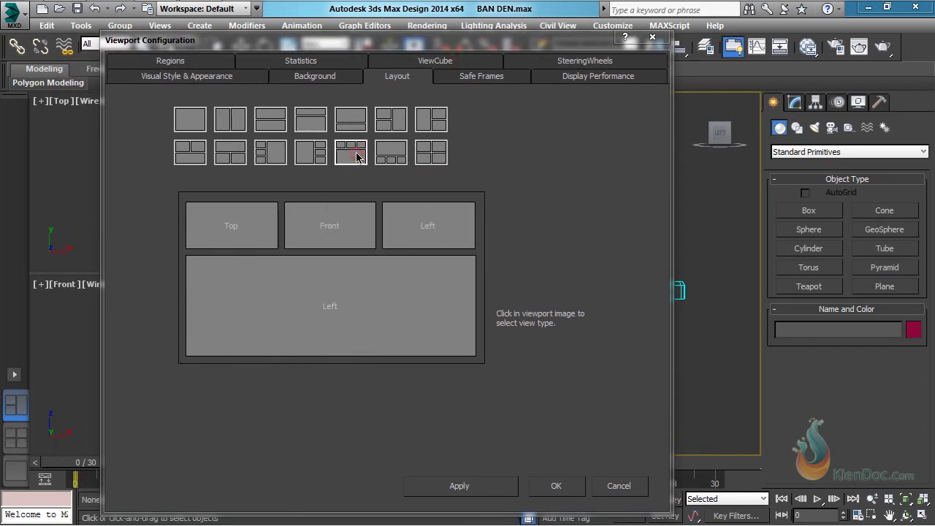
left_click(464, 487)
left_click_drag(469, 45, 524, 430)
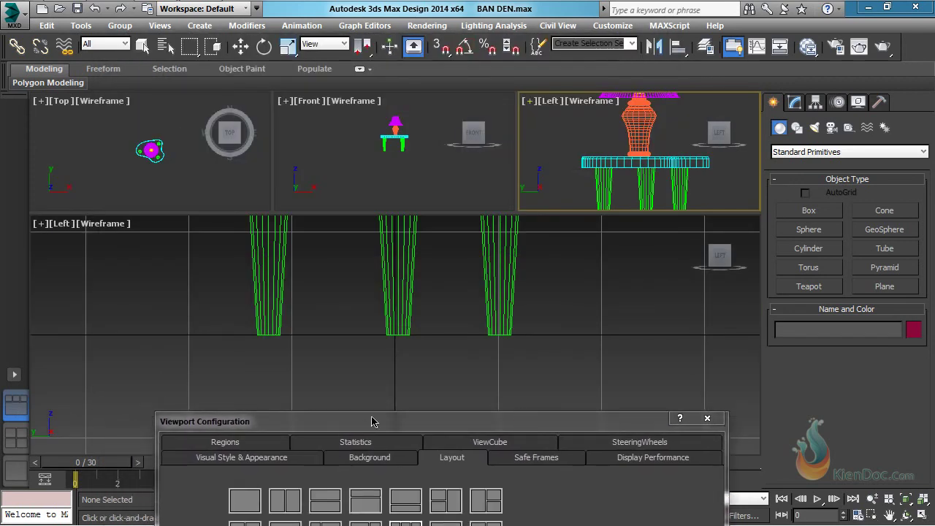
Step: Change the layout to a single viewport, assign it the Perspective view type and accept the configuration
left_click_drag(376, 423, 332, 222)
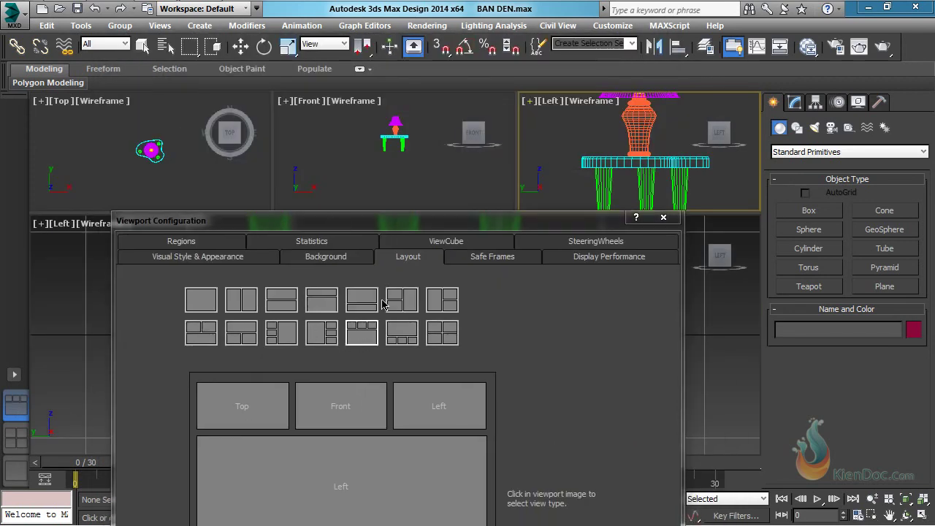
left_click_drag(441, 224, 389, 77)
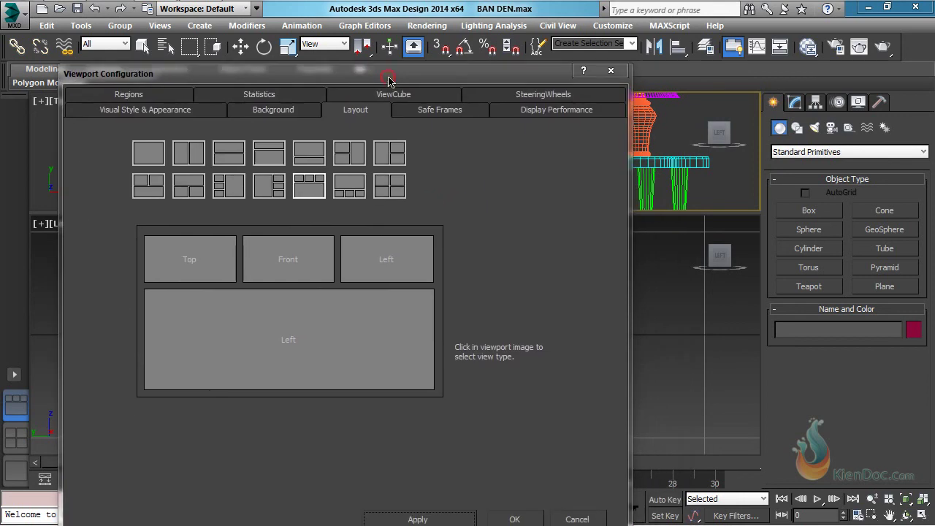
left_click(148, 155)
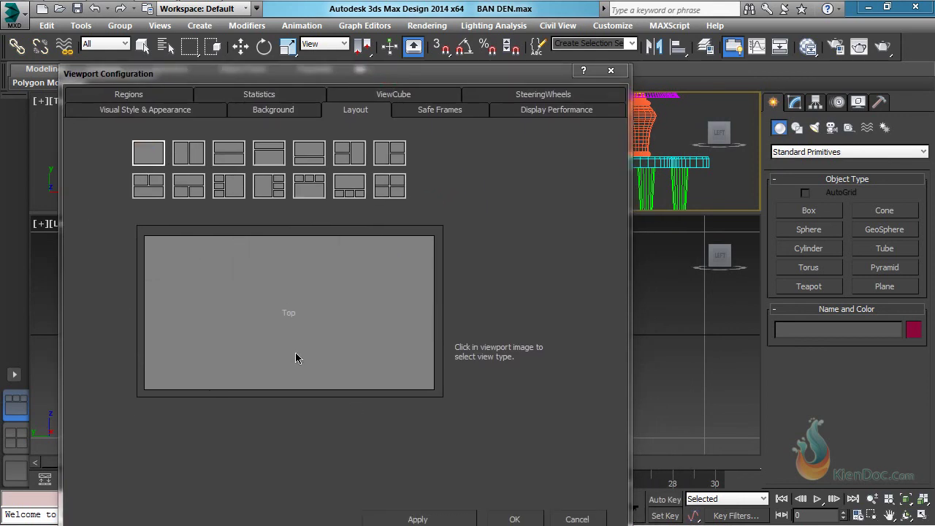
left_click_drag(395, 70, 393, 18)
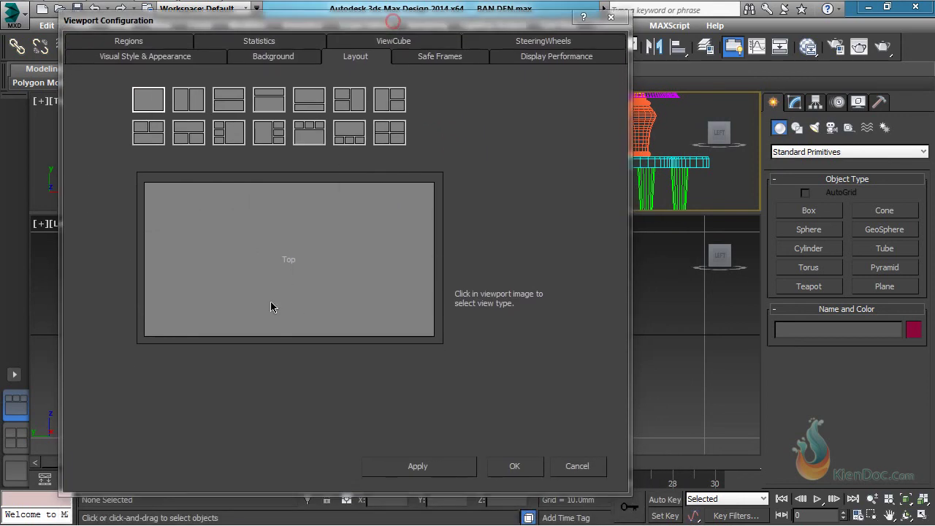
left_click(289, 264)
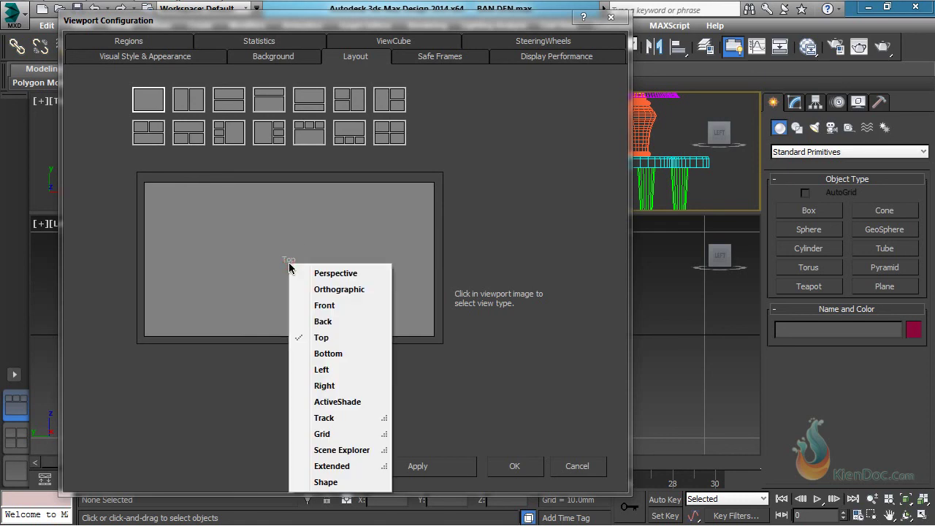
left_click(339, 275)
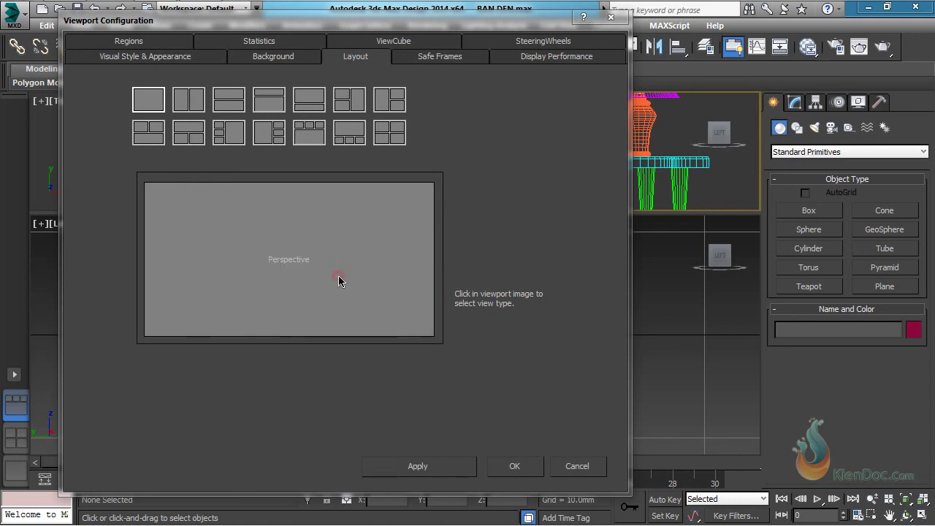
left_click(292, 262)
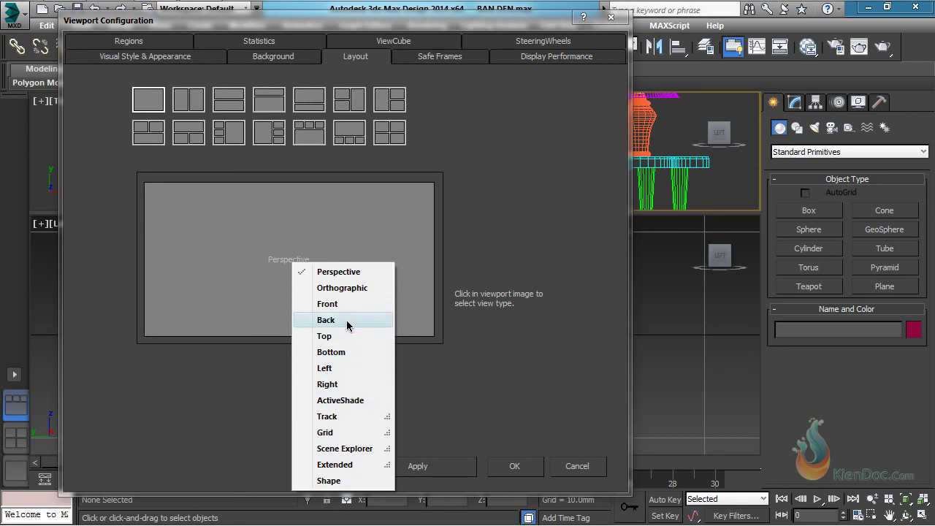
left_click(512, 261)
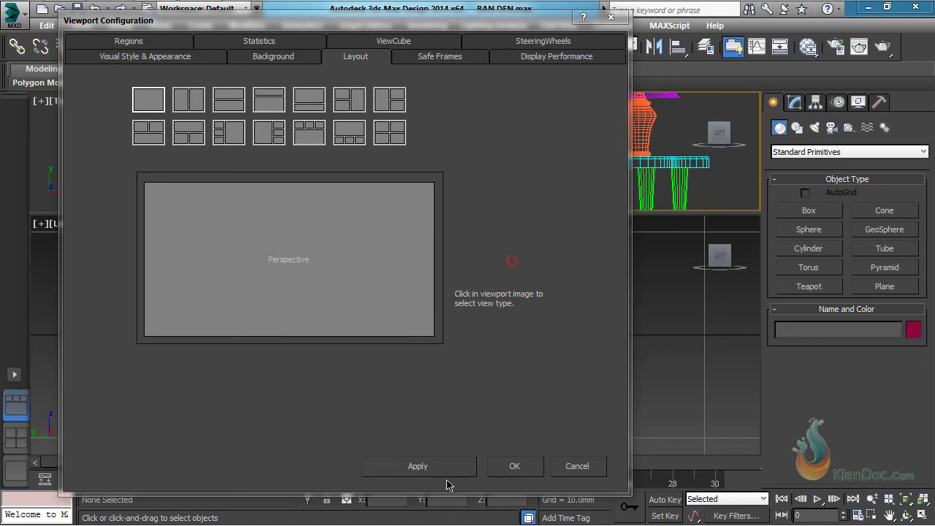
left_click(518, 466)
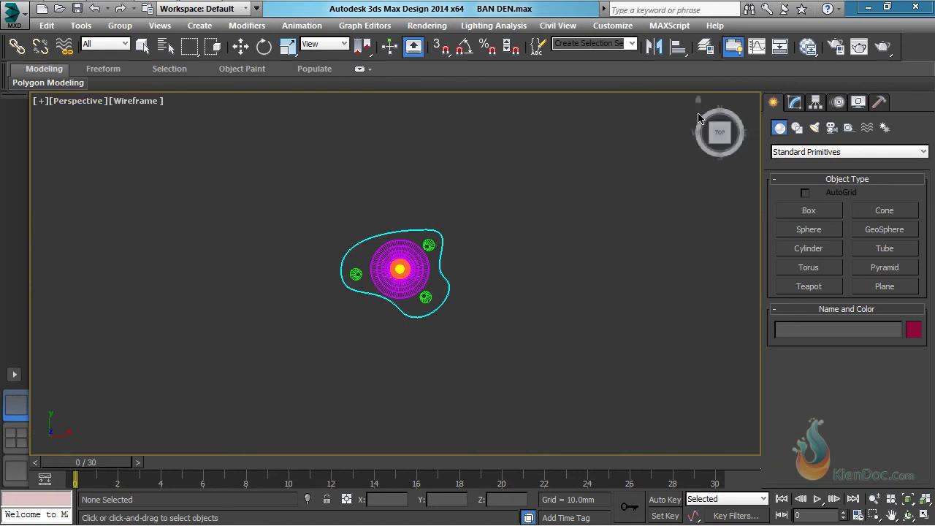
Step: Return the Perspective viewport to its home view and display the table lamp with Realistic shading
mouse_move(699, 105)
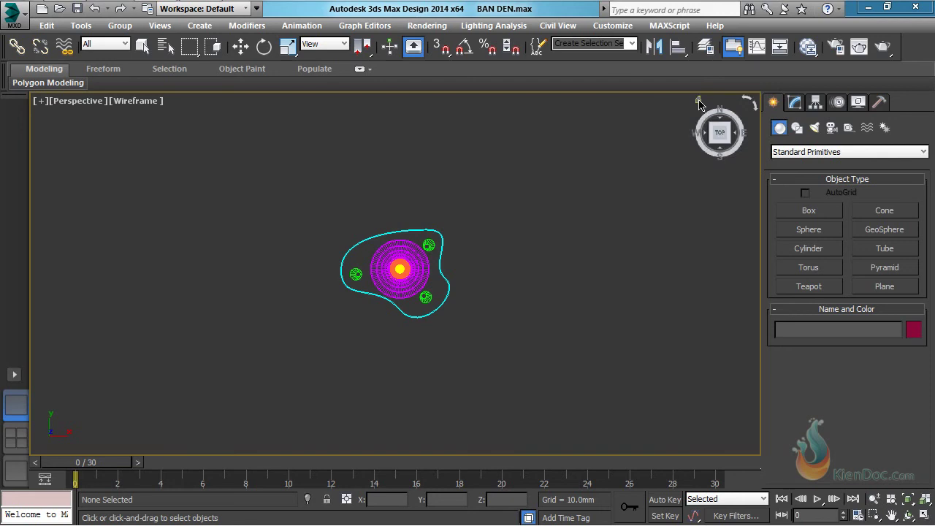
left_click(699, 104)
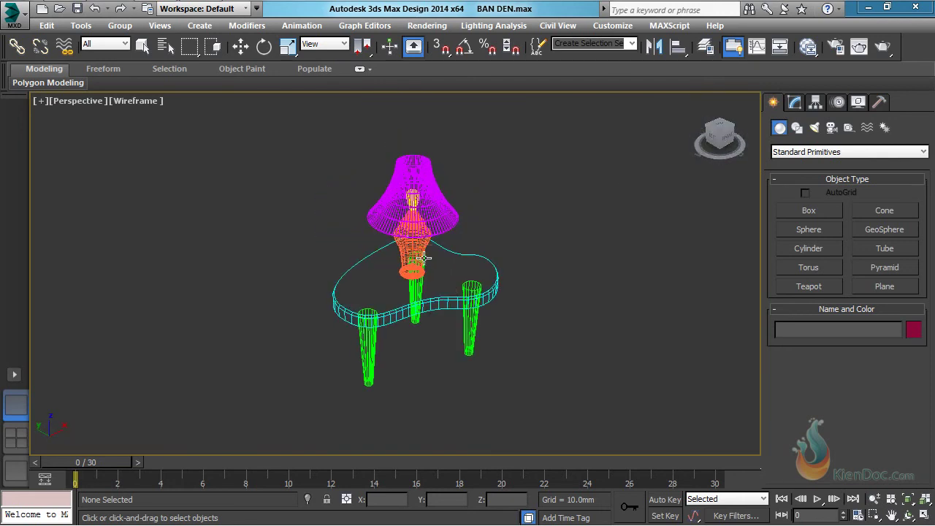
key("F3")
key("F3")
key("F3")
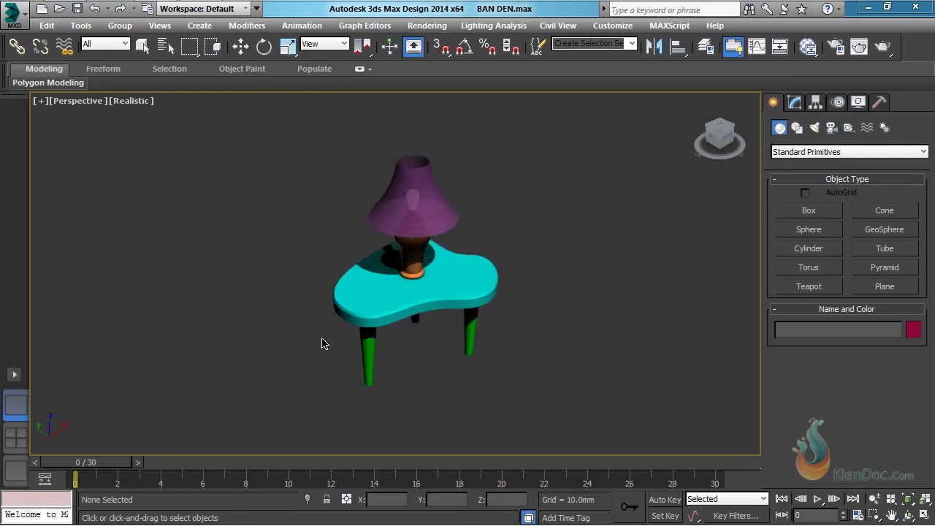
Step: Turn on Edged Faces, examine the mesh edges of the tabletop up close, and turn Edged Faces off again
key("F4")
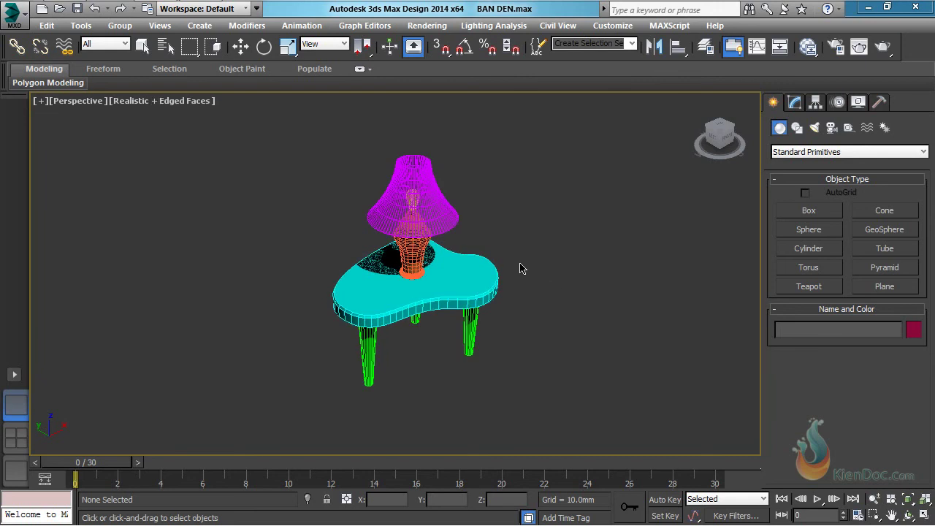
scroll(425, 224, "up", 5)
mouse_move(497, 361)
middle_mouse_down()
mouse_move(500, 345)
mouse_move(301, 361)
middle_mouse_up()
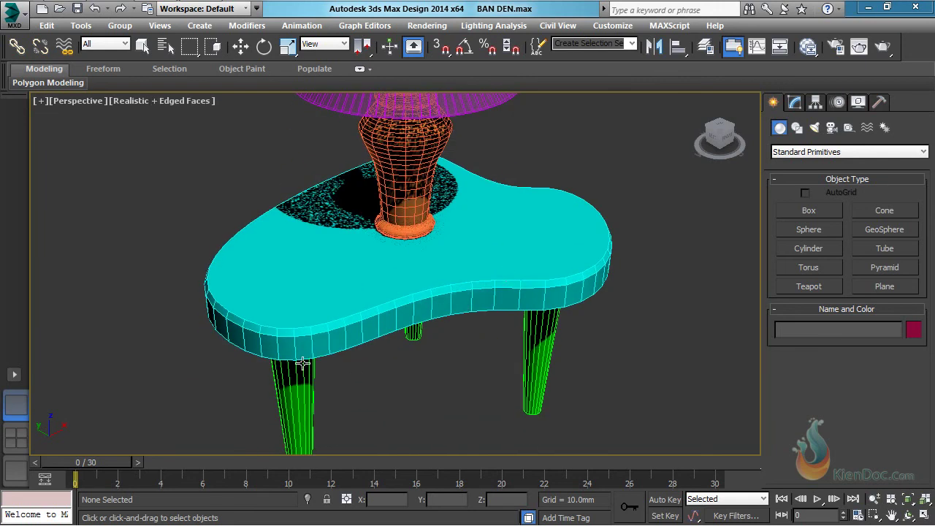
scroll(305, 344, "up", 6)
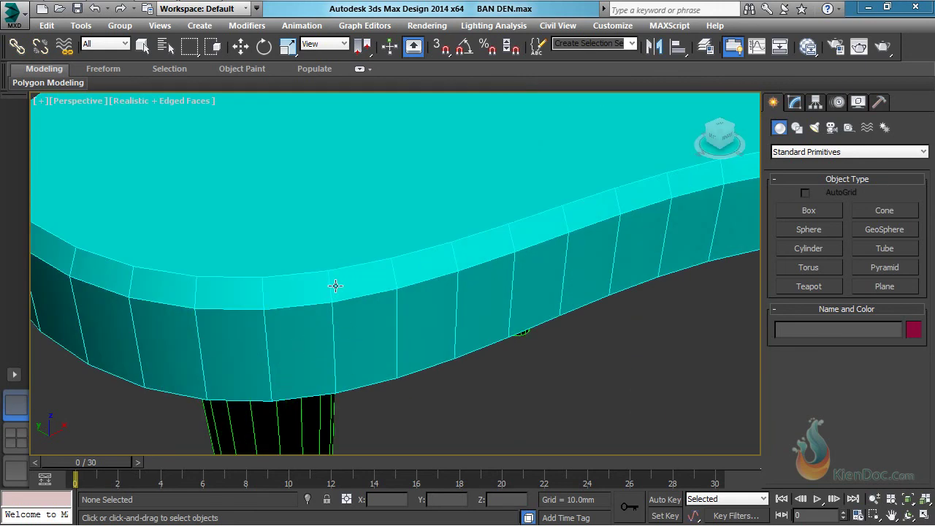
scroll(336, 284, "down", 8)
scroll(389, 268, "down", 4)
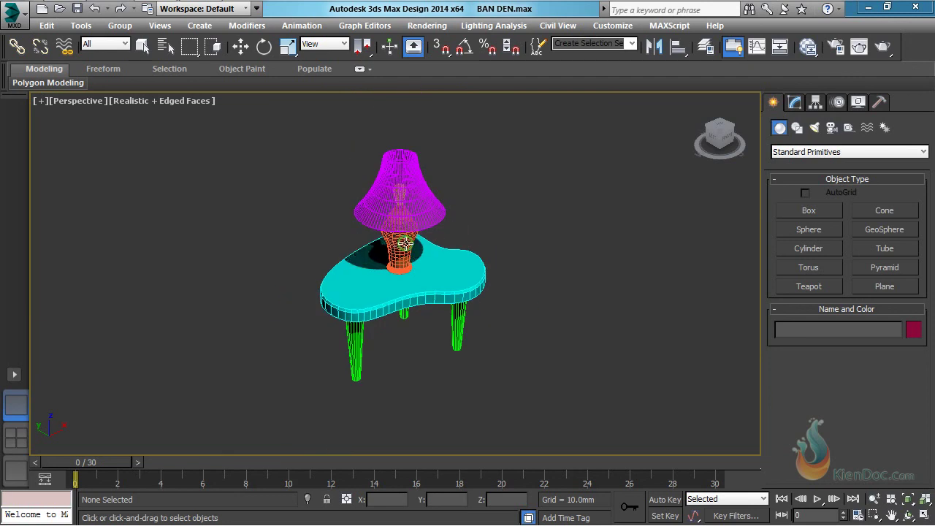
middle_click_drag(406, 244, 435, 243, "alt")
key("F4")
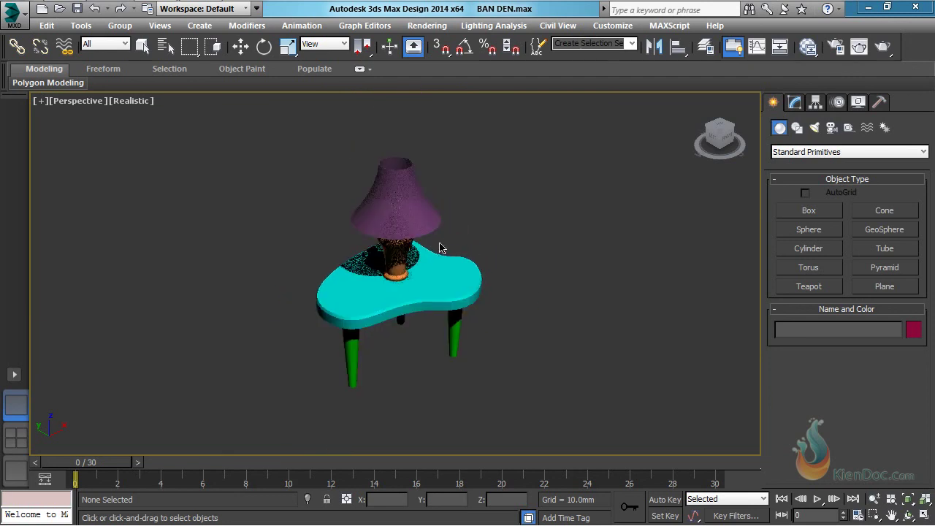